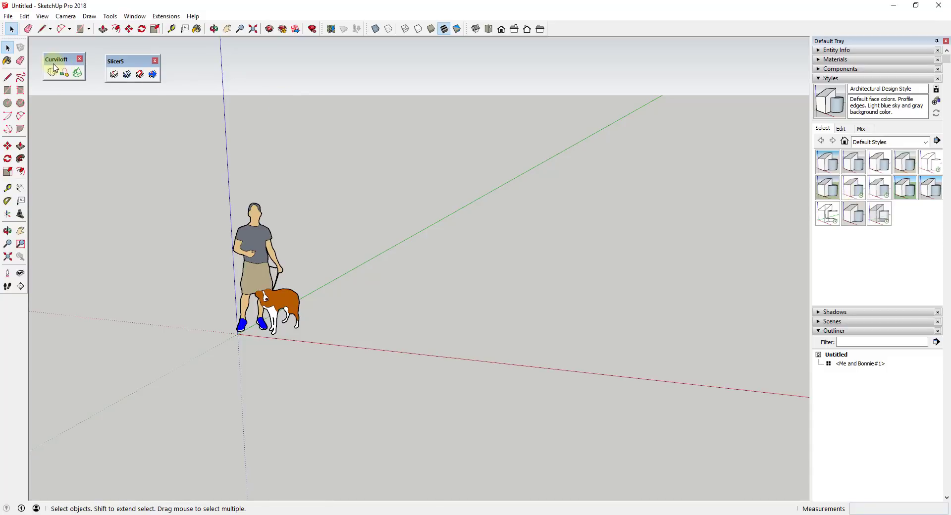
# Dock the Slicer5 toolbar beside the Curviloft toolbar, then zoom out and orbit around the figure
pyautogui.moveTo(129, 61); pyautogui.dragTo(117, 59)
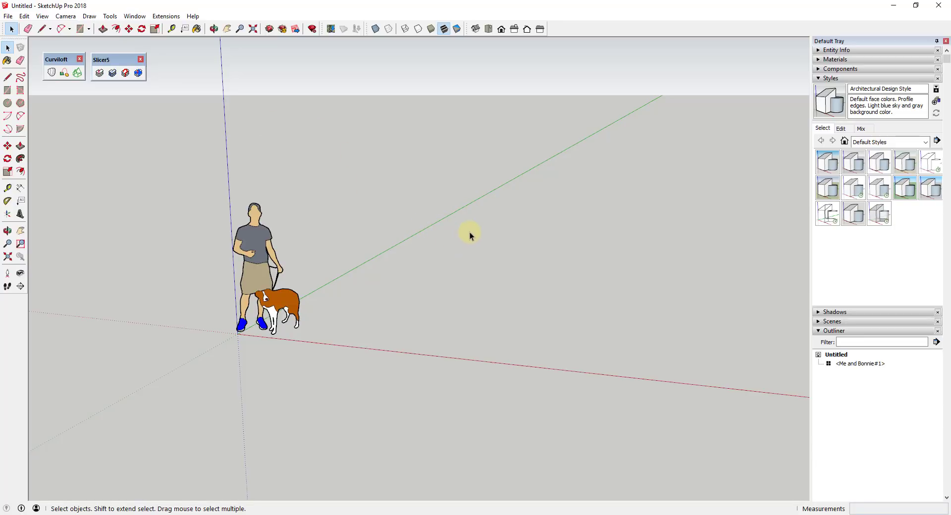
pyautogui.scroll(-4, 426, 275)
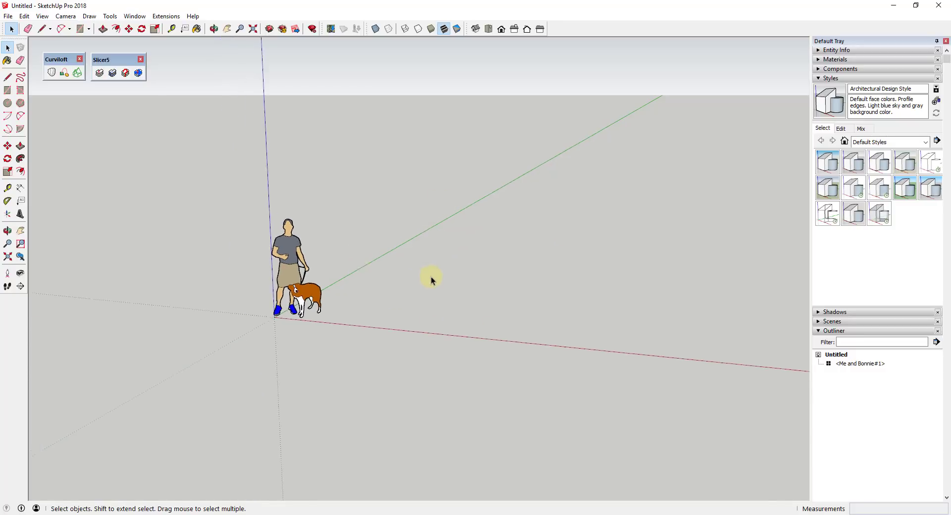
pyautogui.moveTo(492, 259); pyautogui.dragTo(511, 230, button='middle')
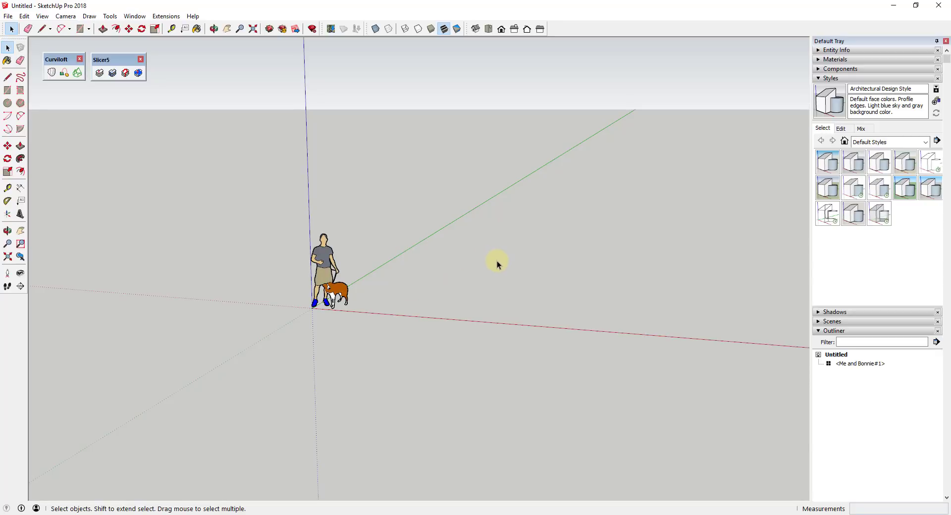
pyautogui.moveTo(468, 281); pyautogui.dragTo(405, 279, button='middle')
# Collapse the Outliner and Styles panels and draw a circle on the ground
pyautogui.press('c')
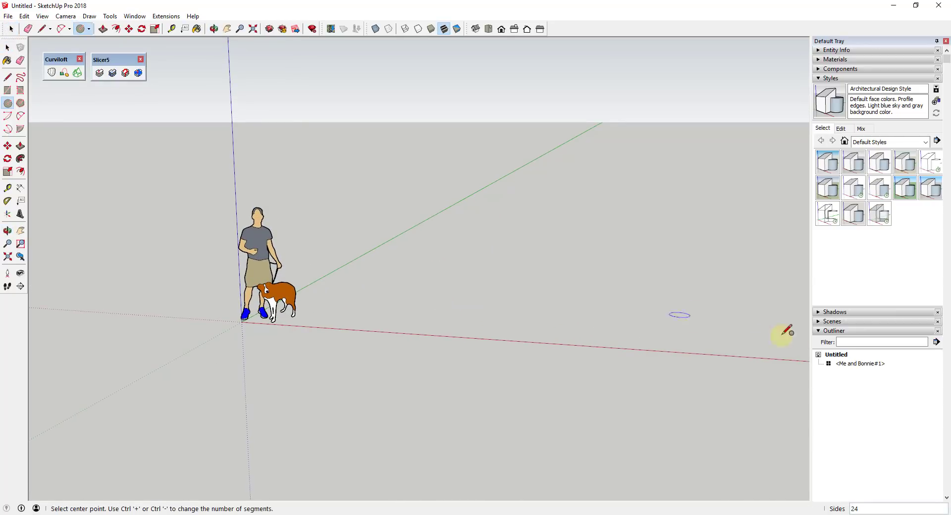
pyautogui.click(818, 330)
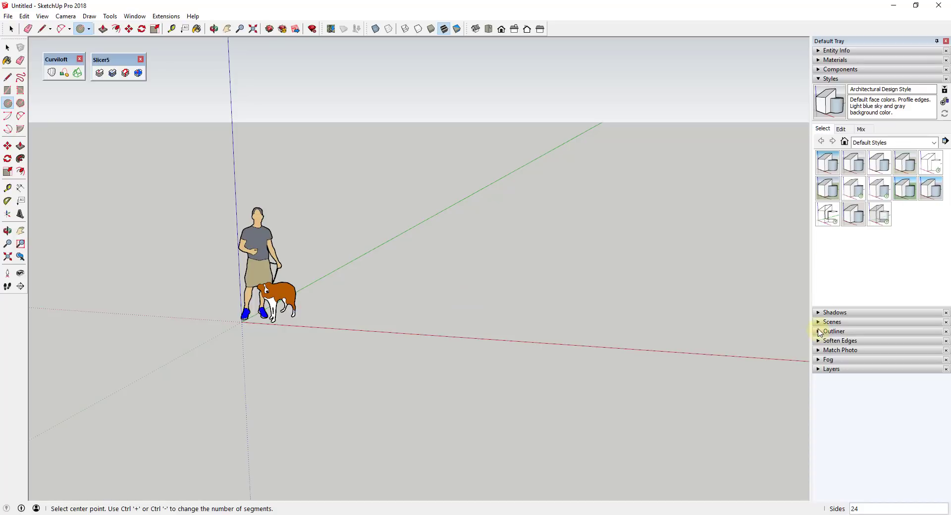
pyautogui.click(820, 79)
pyautogui.moveTo(452, 240); pyautogui.dragTo(446, 283, button='middle')
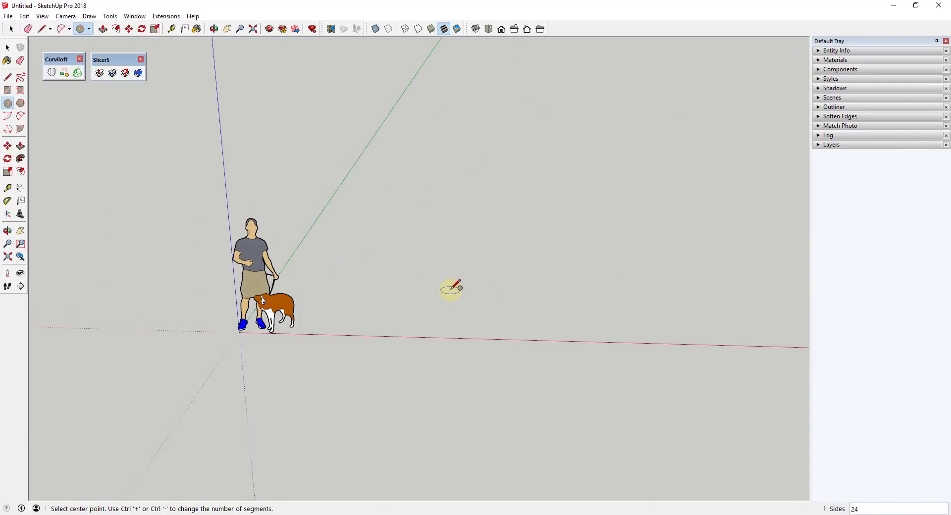
pyautogui.click(450, 290)
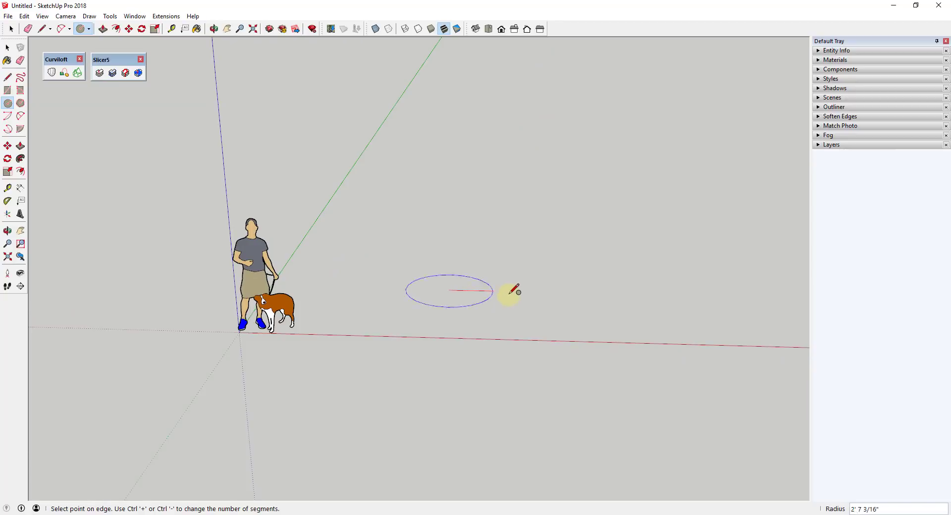
pyautogui.click(536, 292)
pyautogui.moveTo(542, 287); pyautogui.dragTo(442, 333, button='middle')
# Cut two 2-Point Arcs across the circle's front-left and right edges
pyautogui.hotkey('shift', 'c')
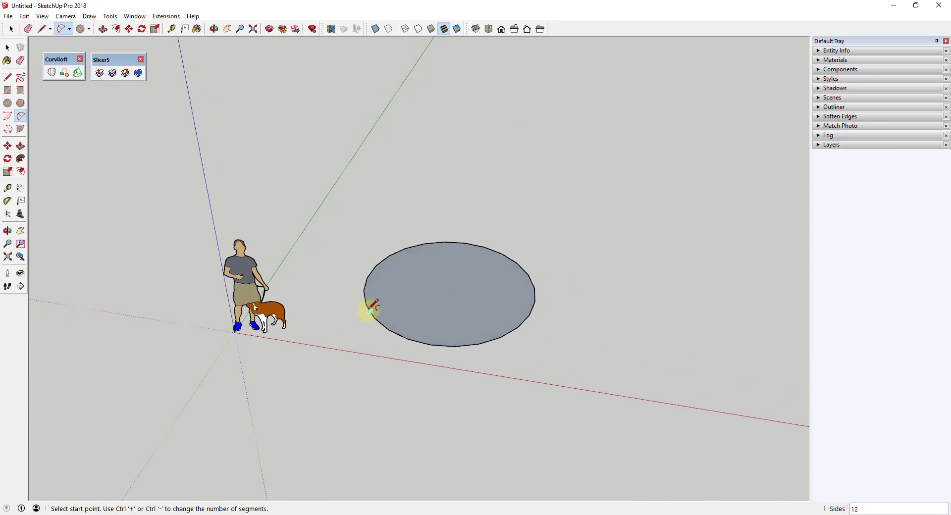
pyautogui.click(367, 305)
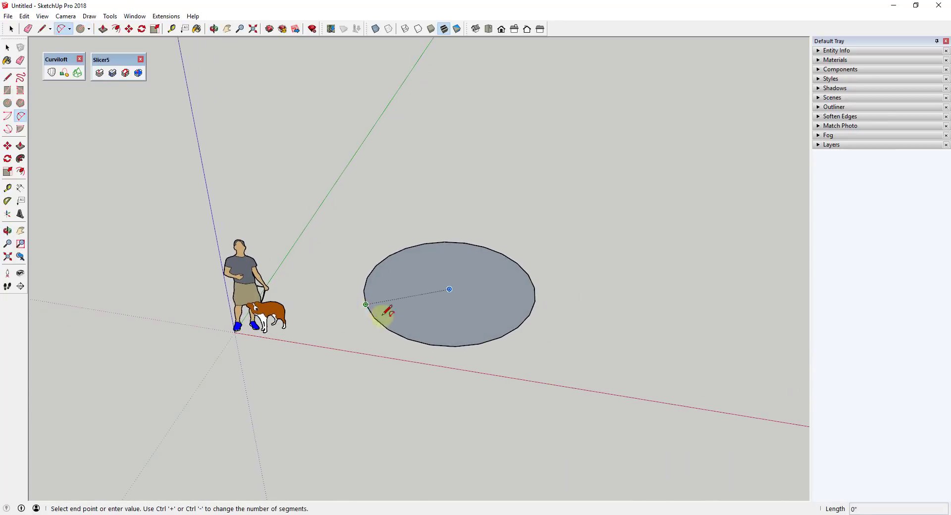
pyautogui.click(430, 344)
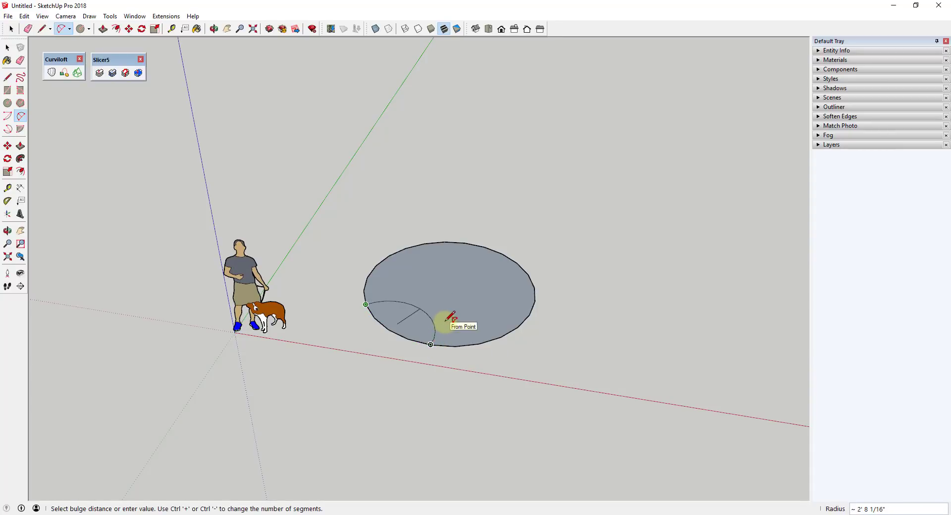
pyautogui.click(448, 318)
pyautogui.click(509, 258)
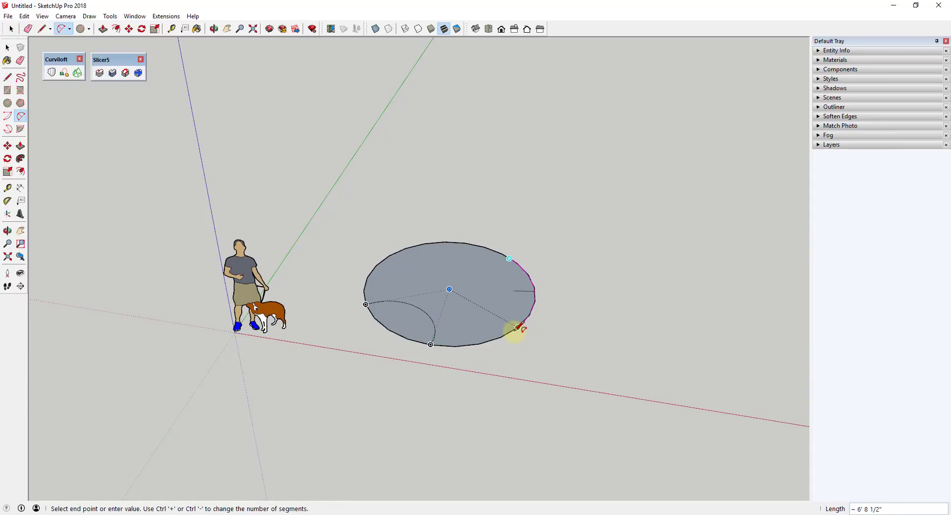
pyautogui.click(517, 327)
pyautogui.click(501, 309)
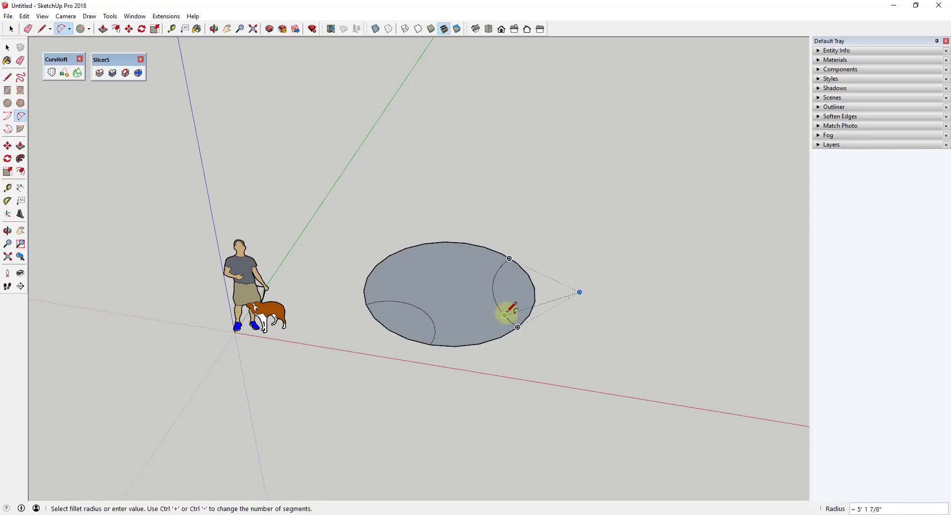
# Erase the outer edges of both cut-off pieces, leaving the bitten circle face
pyautogui.moveTo(506, 315); pyautogui.dragTo(345, 156, button='middle')
pyautogui.press('e')
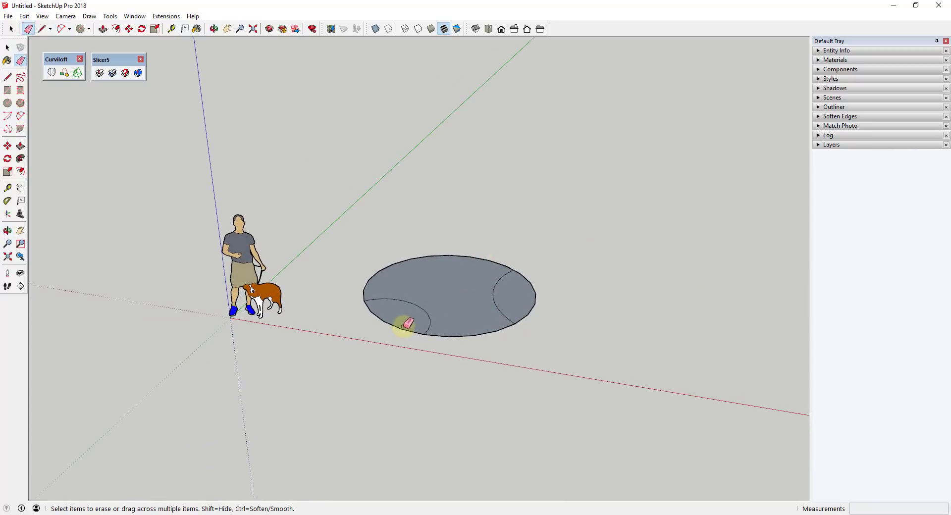
pyautogui.click(397, 328)
pyautogui.click(538, 299)
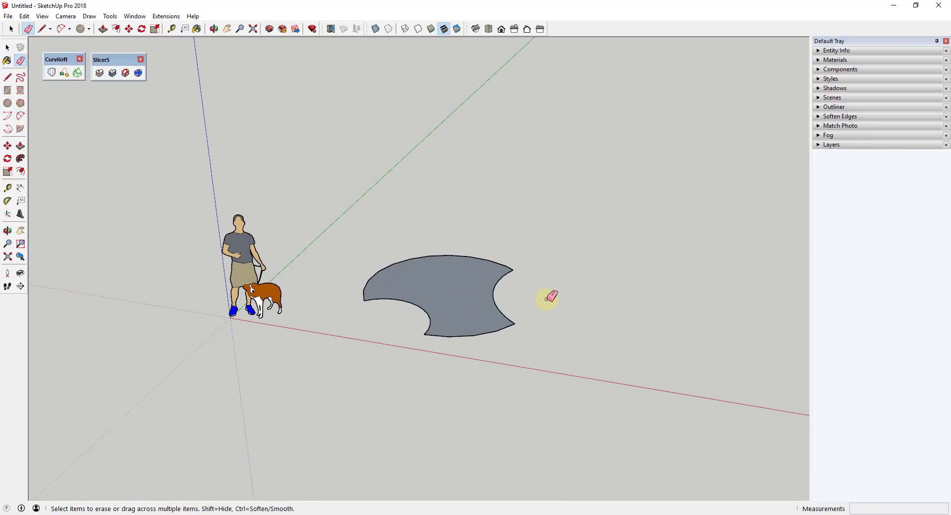
pyautogui.press('space')
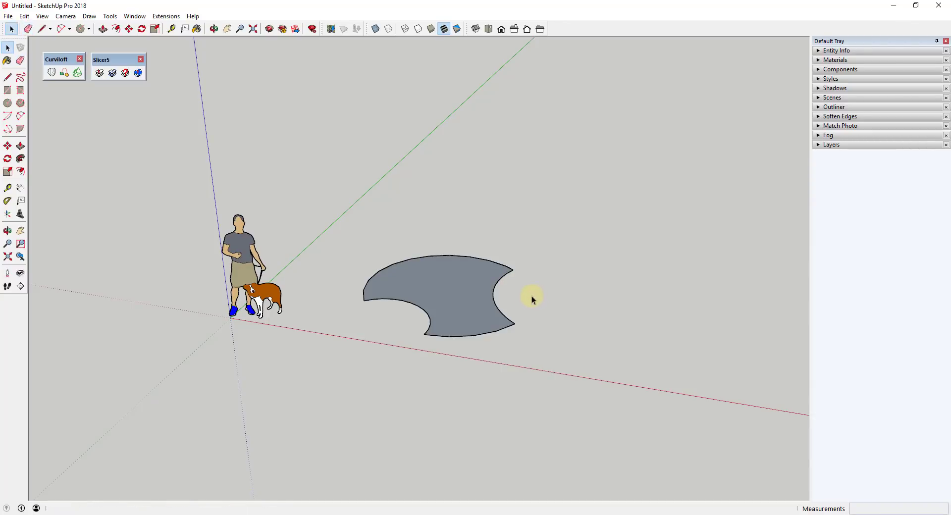
# Select the notched face and Ctrl-move a copy straight up the blue axis
pyautogui.moveTo(487, 299); pyautogui.dragTo(467, 299, button='middle')
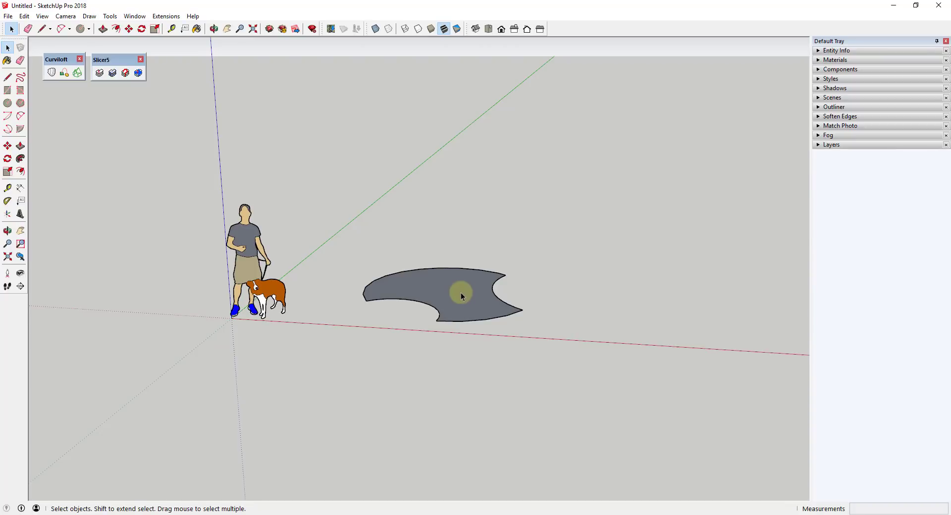
pyautogui.click(462, 296)
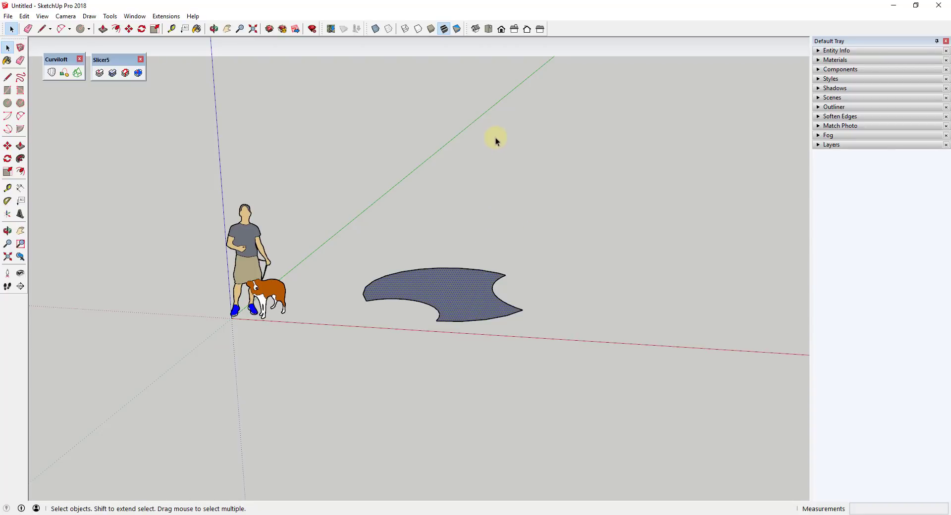
pyautogui.scroll(-1, 495, 174)
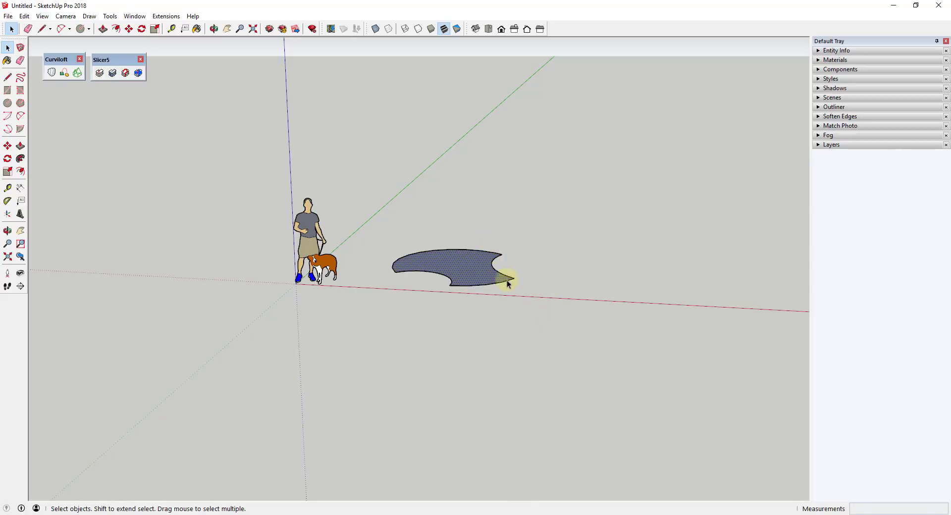
pyautogui.scroll(-2, 492, 231)
pyautogui.moveTo(468, 260)
pyautogui.mouseDown(button='middle')
pyautogui.moveTo(475, 274)
pyautogui.moveTo(460, 268)
pyautogui.mouseUp(button='middle')
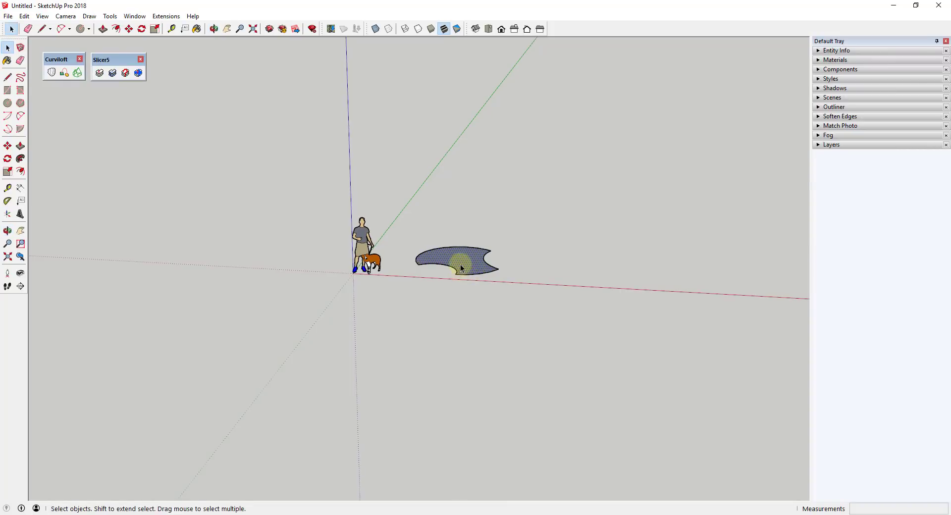
pyautogui.press('m')
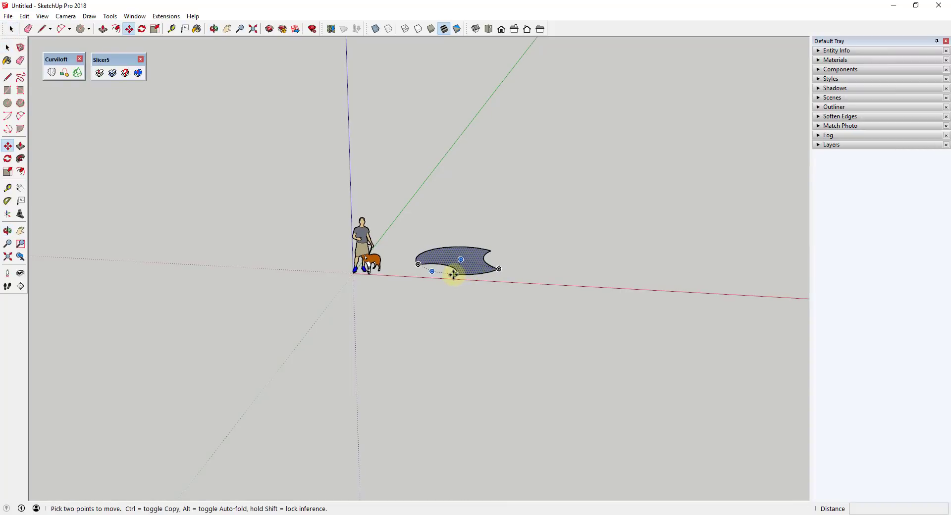
pyautogui.press('ctrl')
pyautogui.click(456, 275)
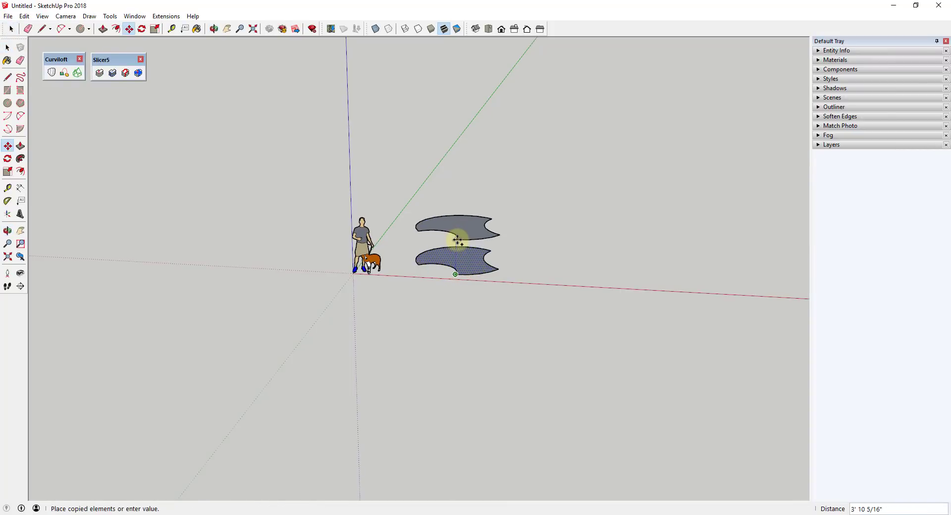
pyautogui.click(455, 211)
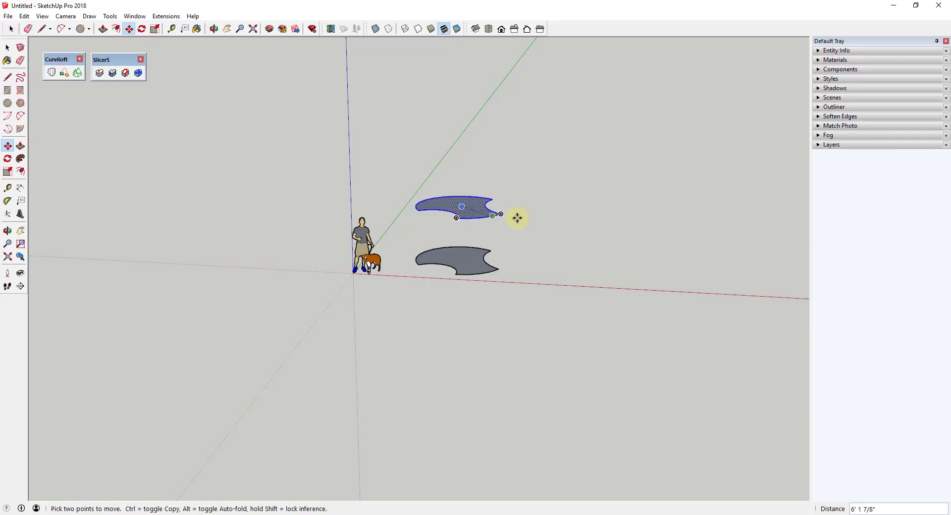
# Start rotating the raised copy about its centre, then cancel the rotation
pyautogui.moveTo(516, 217); pyautogui.dragTo(462, 214, button='middle')
pyautogui.press('q')
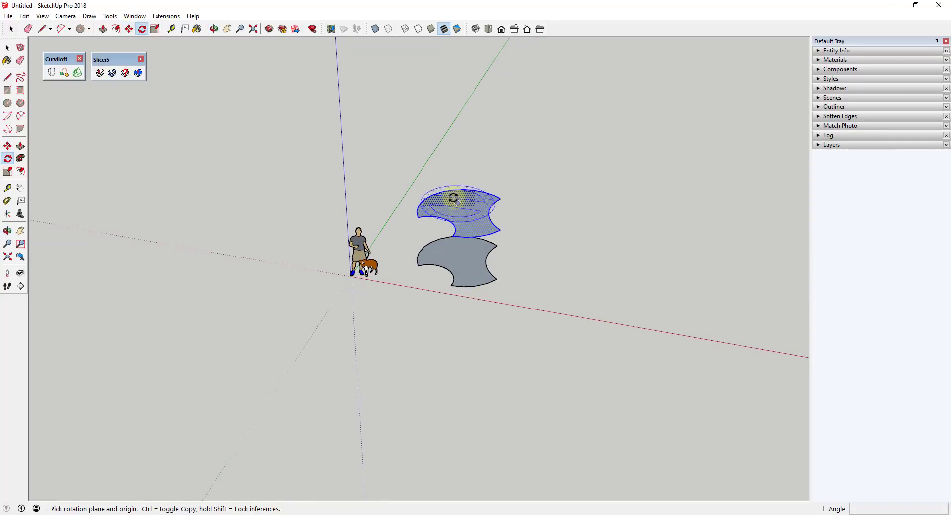
pyautogui.click(464, 212)
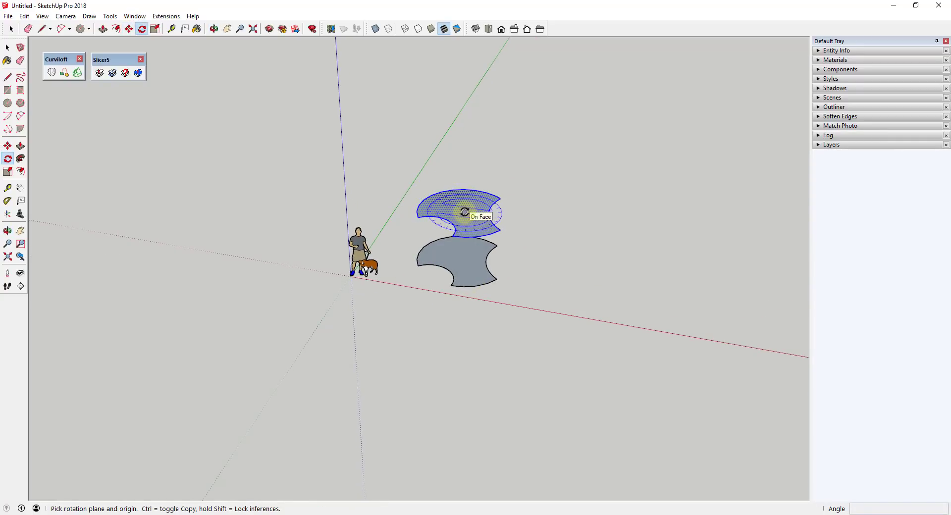
pyautogui.click(532, 215)
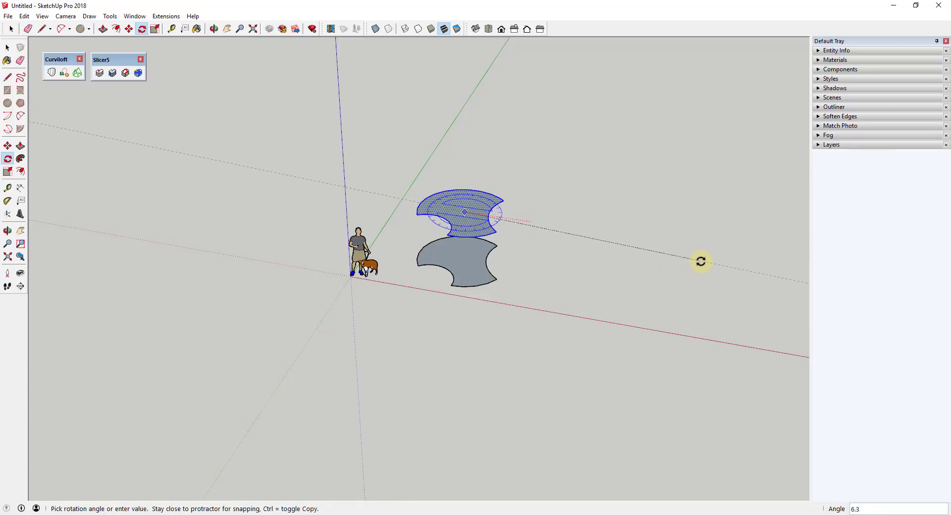
pyautogui.press('Escape')
pyautogui.moveTo(613, 280); pyautogui.dragTo(492, 221, button='middle')
# Copy the raised profile higher up and turn the new copy to a different angle
pyautogui.press('m')
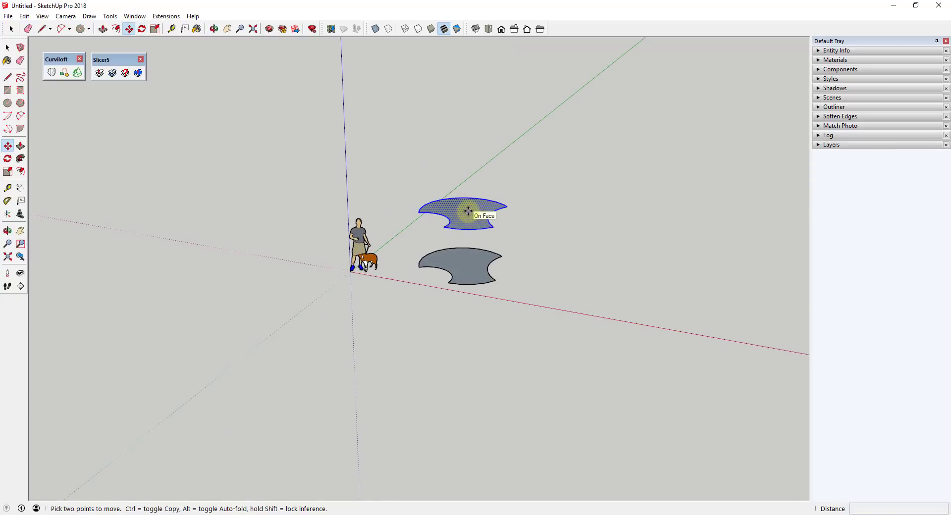
pyautogui.click(468, 212)
pyautogui.press('ctrl')
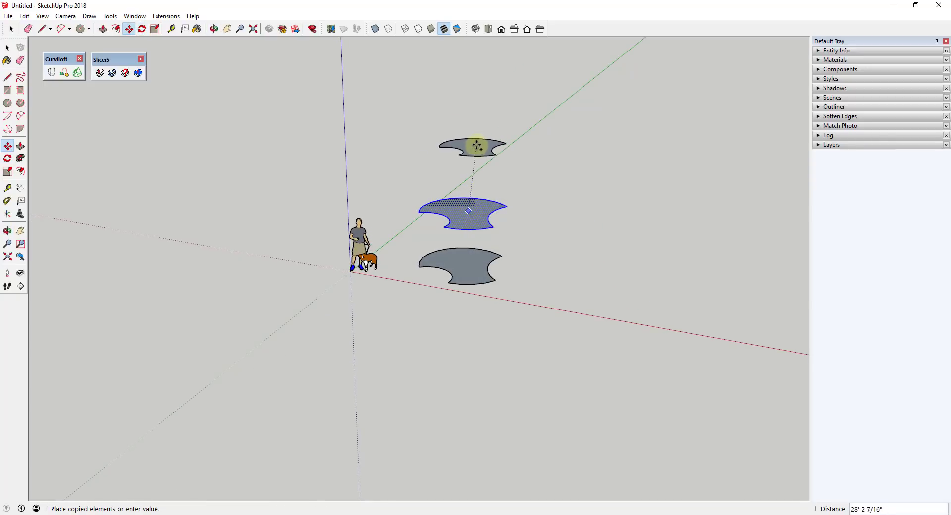
pyautogui.click(467, 133)
pyautogui.moveTo(467, 133)
pyautogui.mouseDown(button='middle')
pyautogui.moveTo(473, 177)
pyautogui.moveTo(479, 144)
pyautogui.mouseUp(button='middle')
pyautogui.press('q')
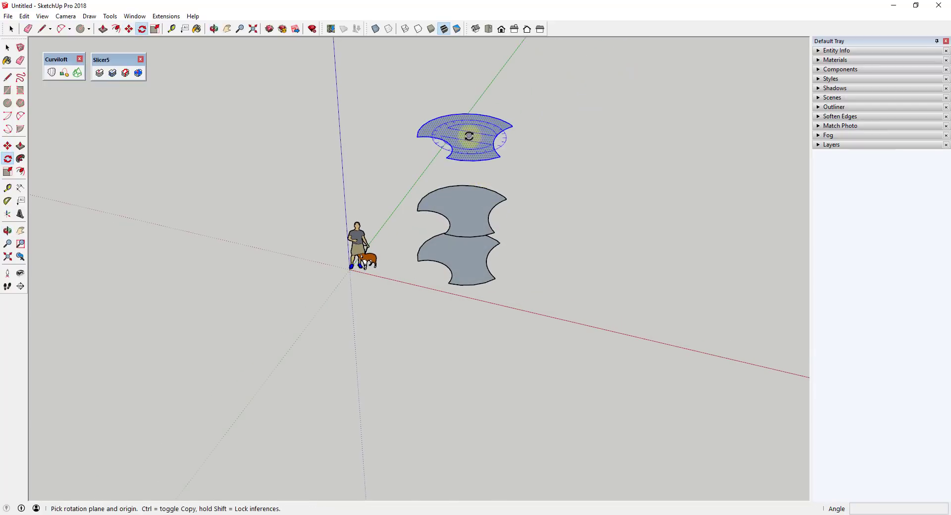
pyautogui.click(468, 133)
pyautogui.click(565, 148)
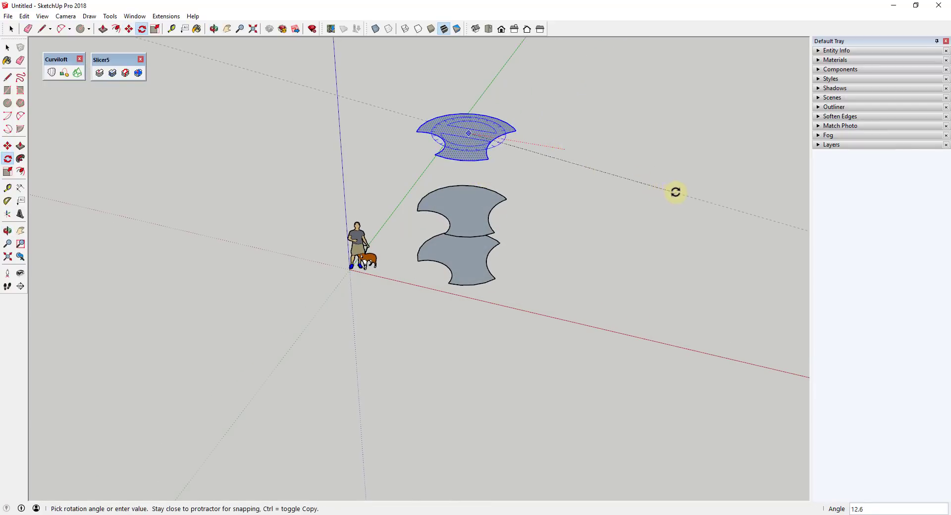
pyautogui.click(624, 237)
pyautogui.moveTo(611, 250); pyautogui.dragTo(488, 144, button='middle')
# Copy the top profile higher again and rotate the new top profile slightly
pyautogui.press('m')
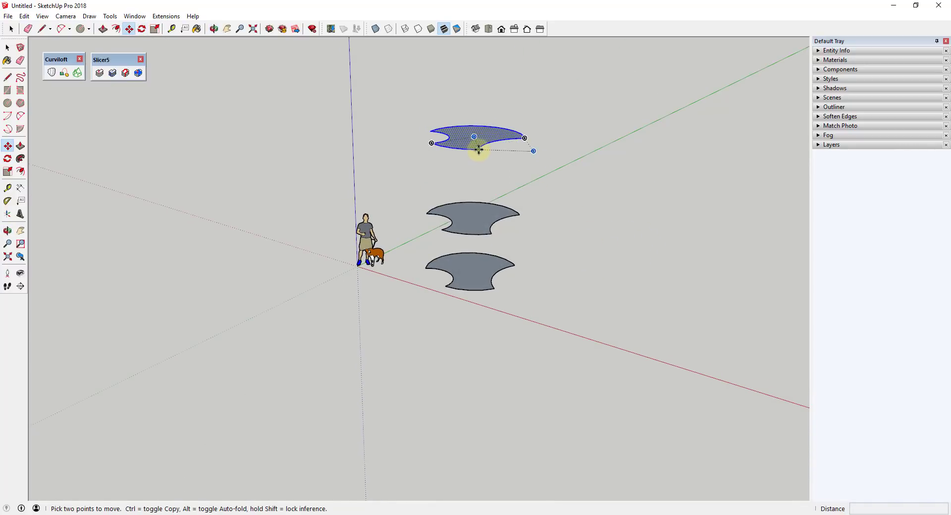
pyautogui.click(478, 150)
pyautogui.press('ctrl')
pyautogui.click(477, 69)
pyautogui.moveTo(497, 112); pyautogui.dragTo(524, 190, button='middle')
pyautogui.press('q')
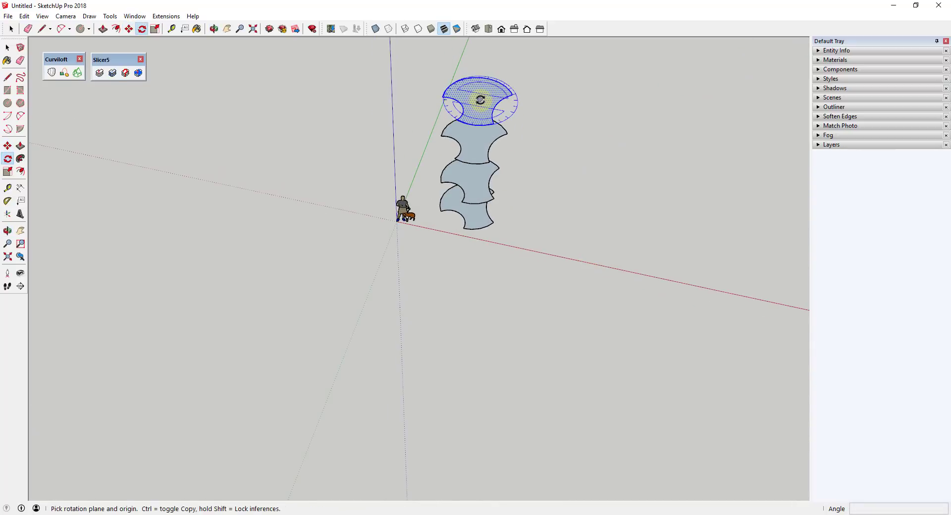
pyautogui.click(480, 99)
pyautogui.click(668, 88)
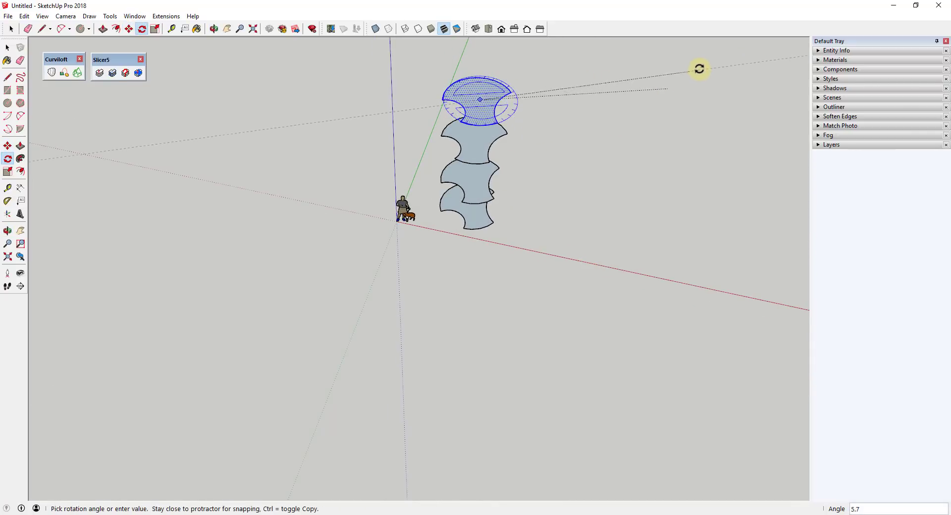
pyautogui.moveTo(700, 54); pyautogui.dragTo(492, 114, button='middle')
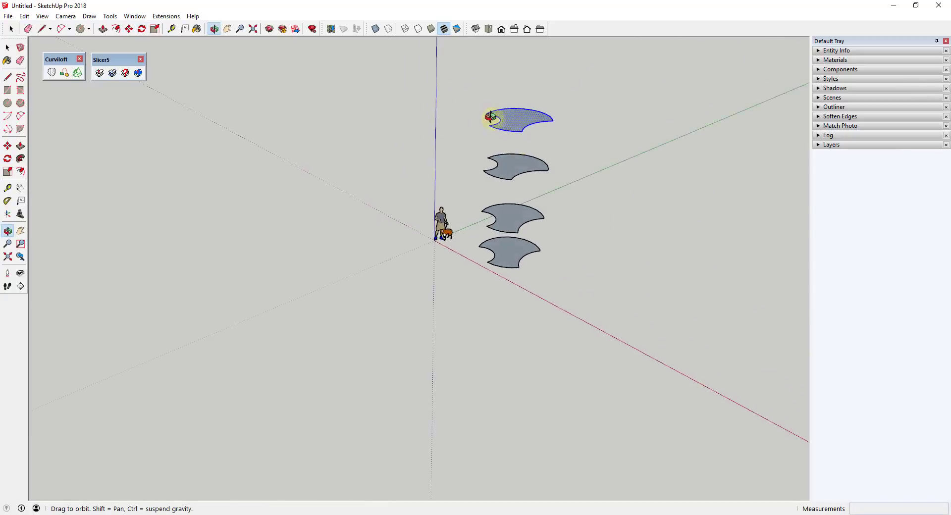
pyautogui.click(492, 114)
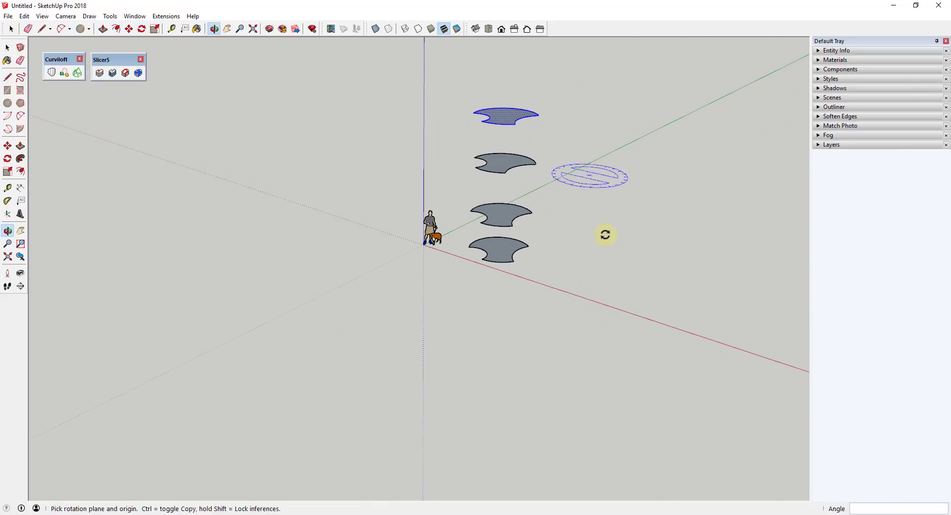
# Window-select all four stacked profiles
pyautogui.press('space')
pyautogui.click(636, 286)
pyautogui.moveTo(517, 230); pyautogui.dragTo(451, 90, button='middle')
pyautogui.moveTo(458, 94); pyautogui.dragTo(581, 307)
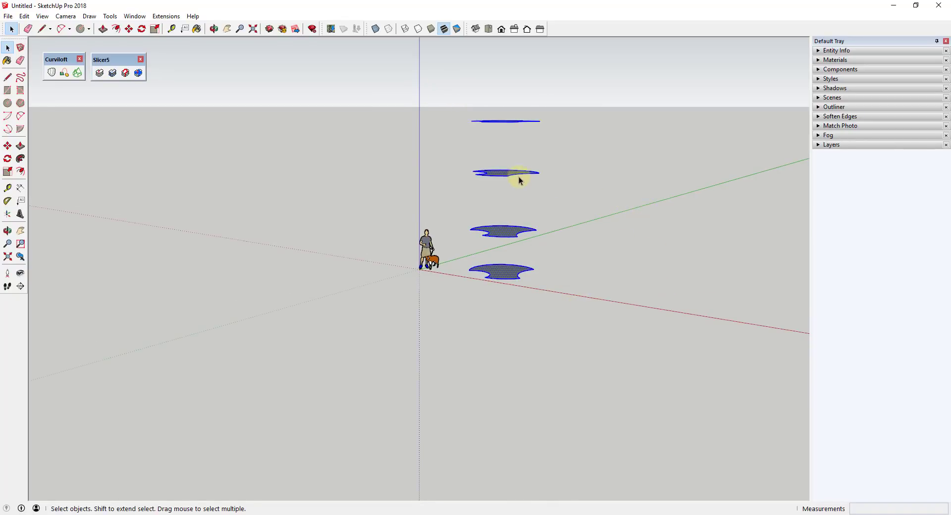
pyautogui.moveTo(519, 179); pyautogui.dragTo(574, 250, button='middle')
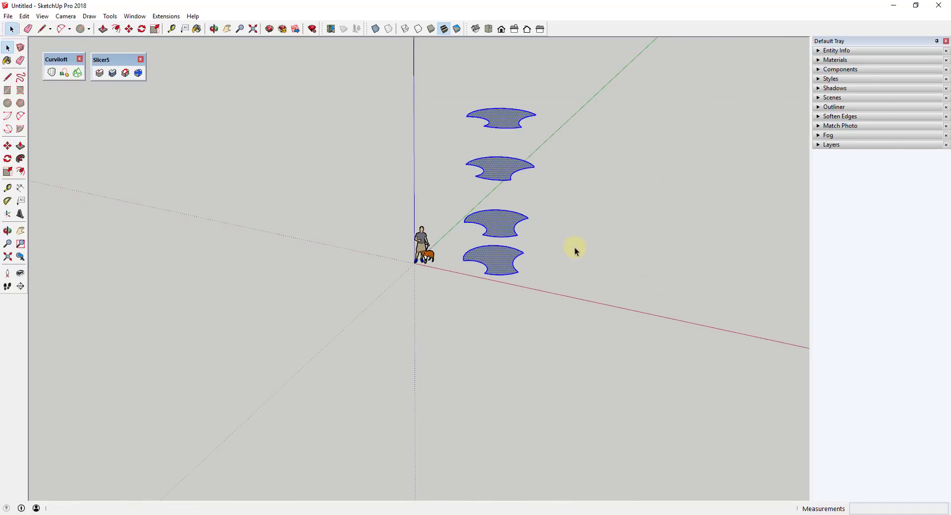
pyautogui.click(51, 73)
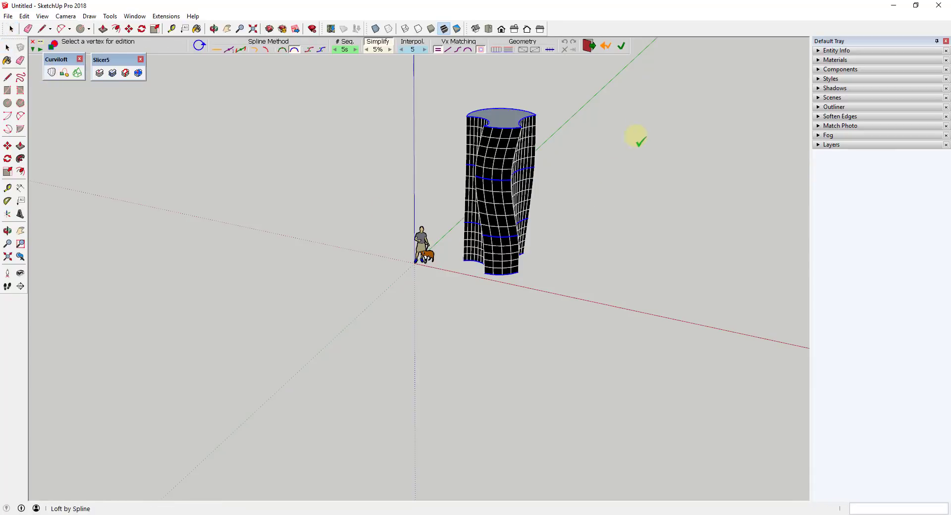
pyautogui.moveTo(631, 206); pyautogui.dragTo(574, 191, button='middle')
pyautogui.scroll(2, 575, 191)
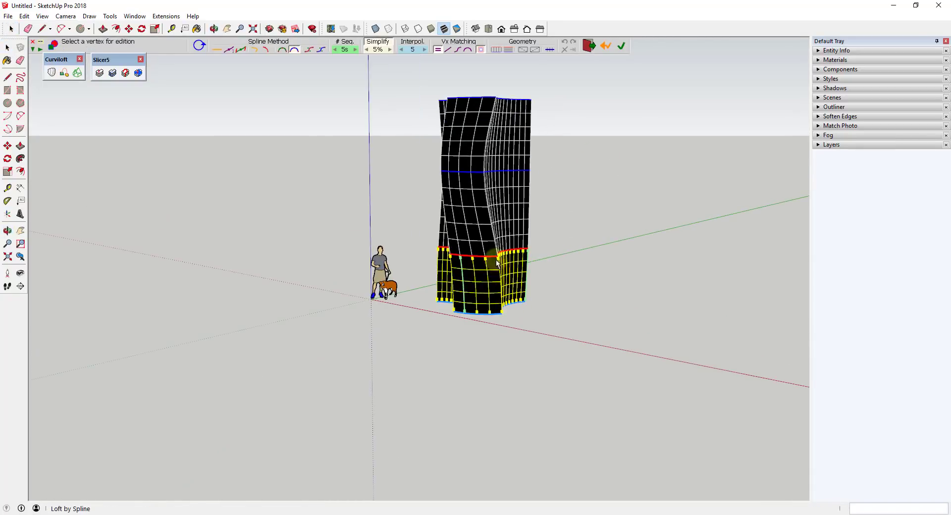
pyautogui.click(482, 213)
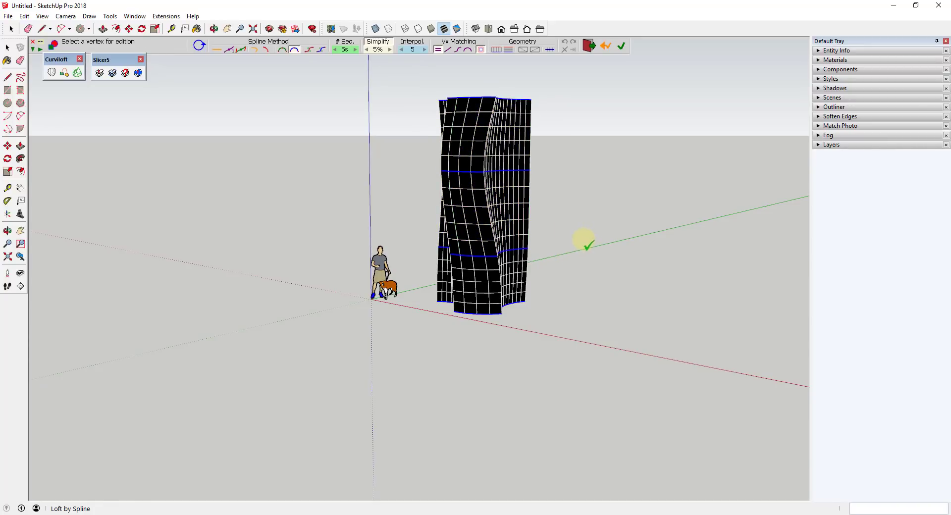
pyautogui.moveTo(584, 240); pyautogui.dragTo(442, 272, button='middle')
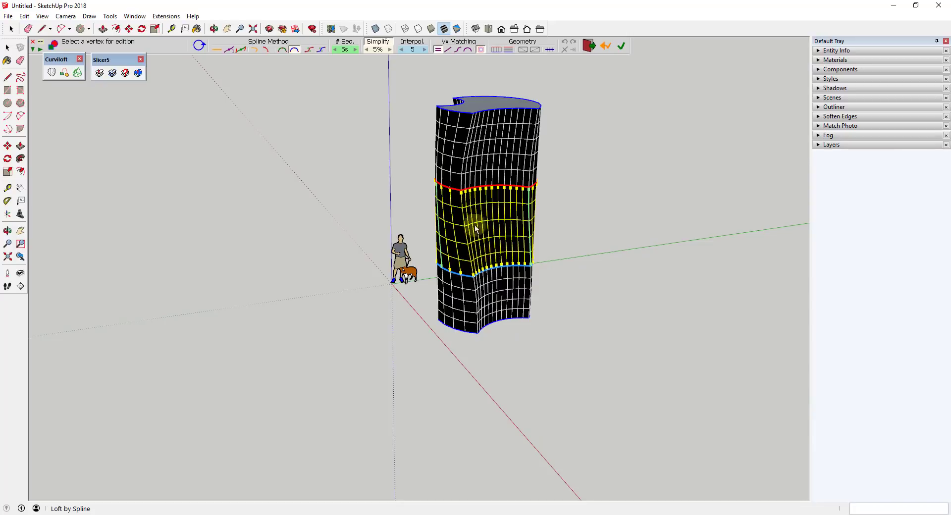
pyautogui.moveTo(654, 244); pyautogui.dragTo(322, 208, button='middle')
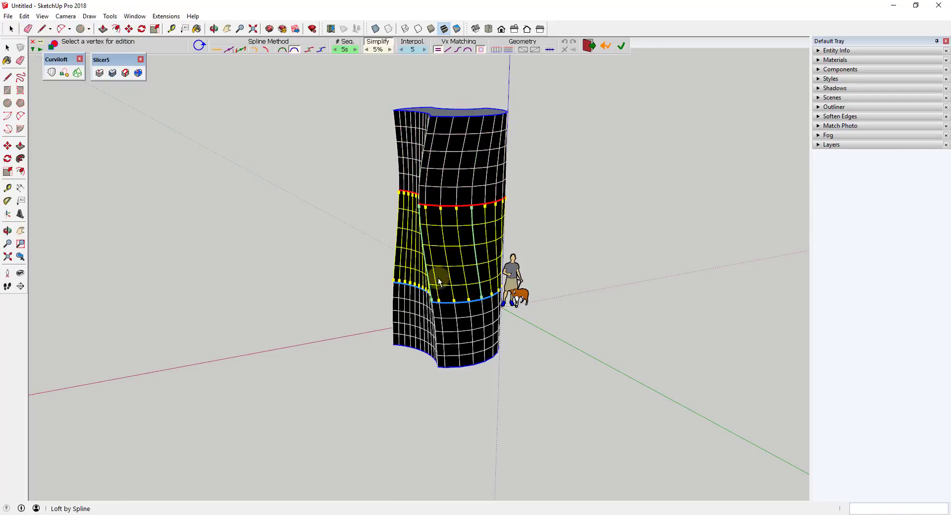
pyautogui.click(441, 305)
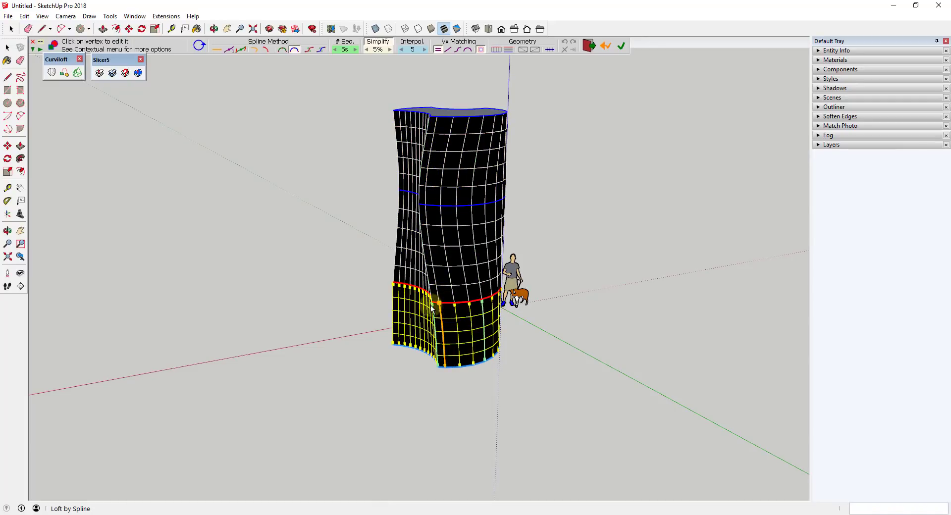
pyautogui.moveTo(431, 308); pyautogui.dragTo(529, 311, button='middle')
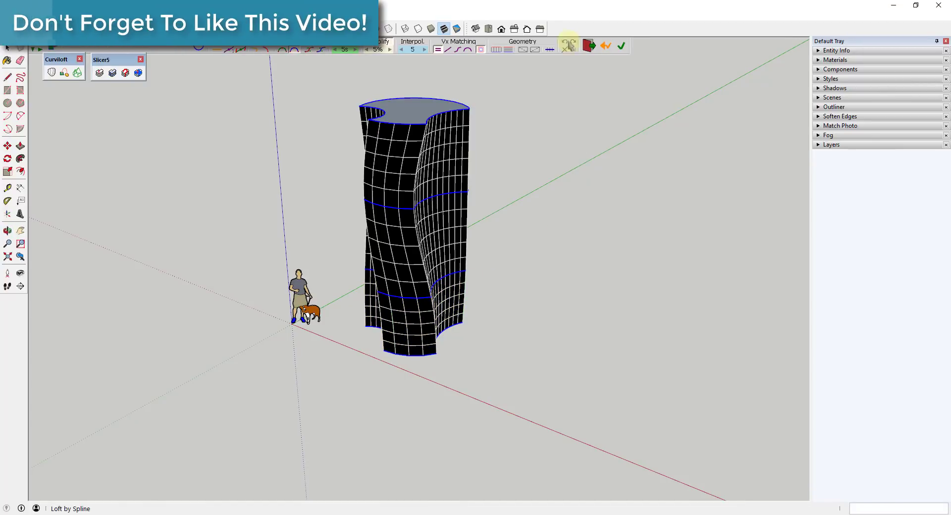
pyautogui.click(569, 44)
pyautogui.moveTo(484, 333); pyautogui.dragTo(371, 118, button='middle')
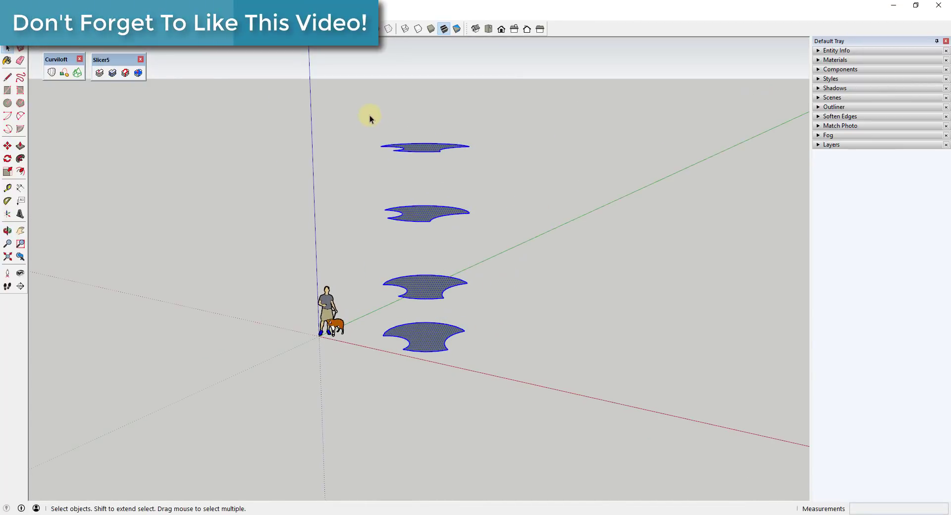
# Ctrl-move a copy of the four profiles to the right
pyautogui.press('m')
pyautogui.click(431, 336)
pyautogui.press('ctrl')
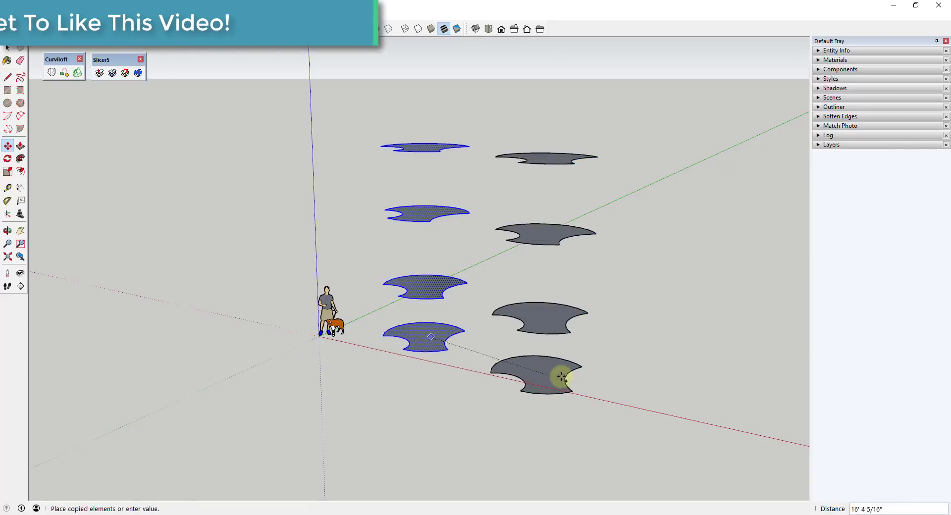
pyautogui.click(612, 372)
# Select the upper copied profiles and rotate them together to a new angle
pyautogui.press('space')
pyautogui.click(604, 313)
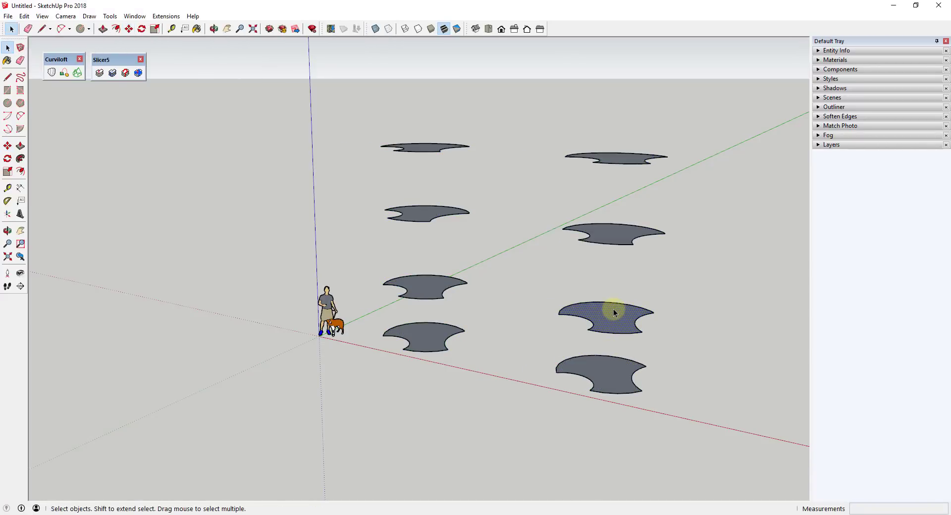
pyautogui.keyDown('ctrl'); pyautogui.click(620, 155); pyautogui.keyUp('ctrl')
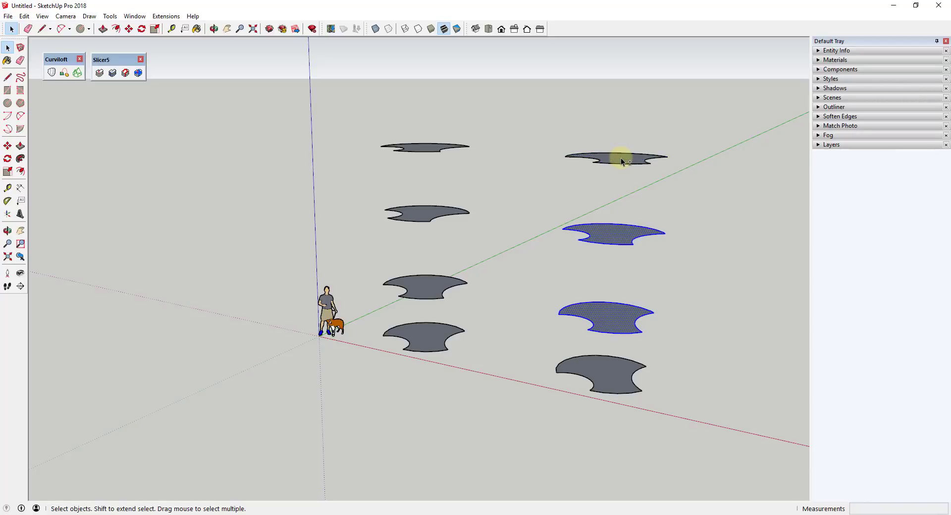
pyautogui.keyDown('ctrl'); pyautogui.click(621, 161); pyautogui.keyUp('ctrl')
pyautogui.press('q')
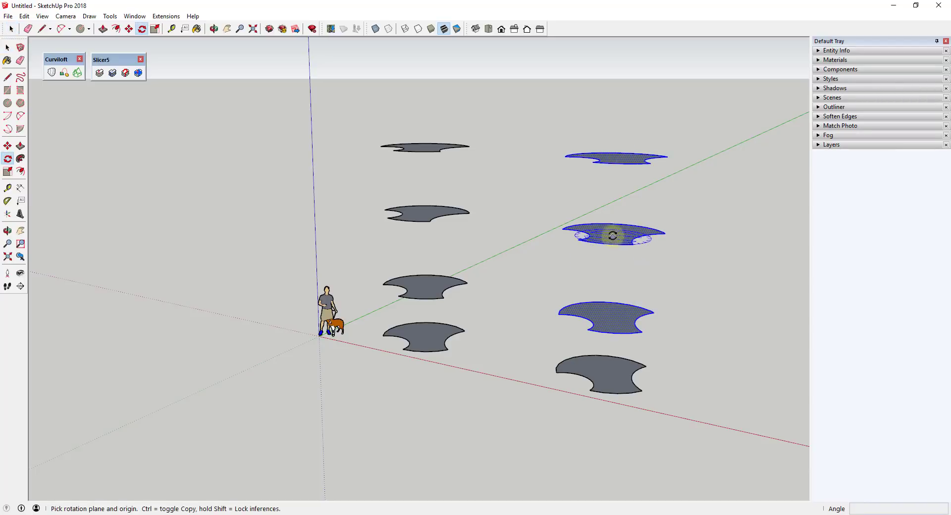
pyautogui.moveTo(612, 236); pyautogui.dragTo(701, 239)
pyautogui.click(731, 244)
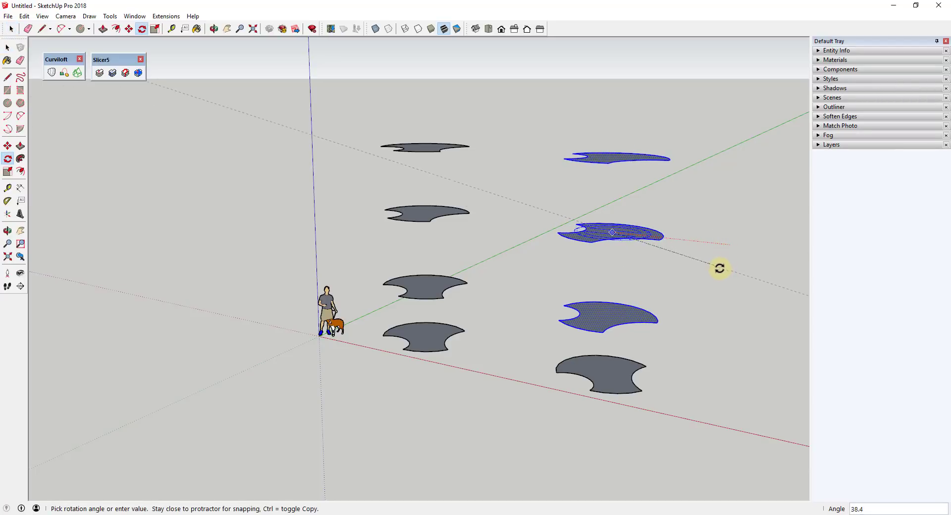
pyautogui.click(724, 268)
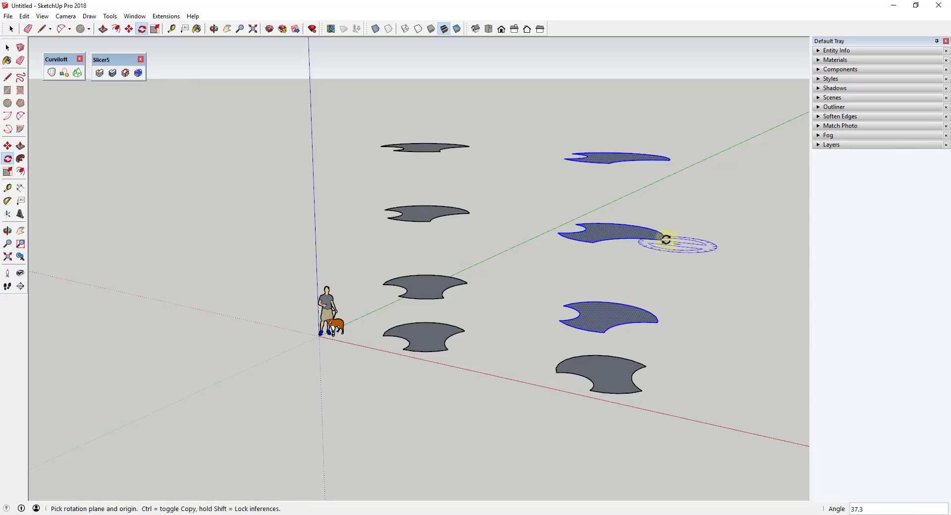
# Rotate the second profile from the top further, then box-select the whole right column
pyautogui.press('space')
pyautogui.click(607, 236)
pyautogui.press('q')
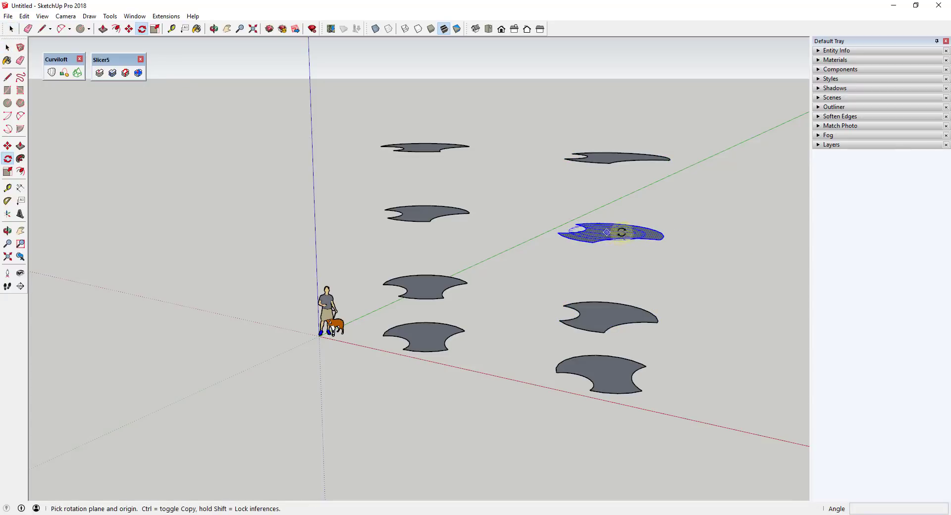
pyautogui.click(607, 232)
pyautogui.click(508, 231)
pyautogui.click(494, 251)
pyautogui.press('space')
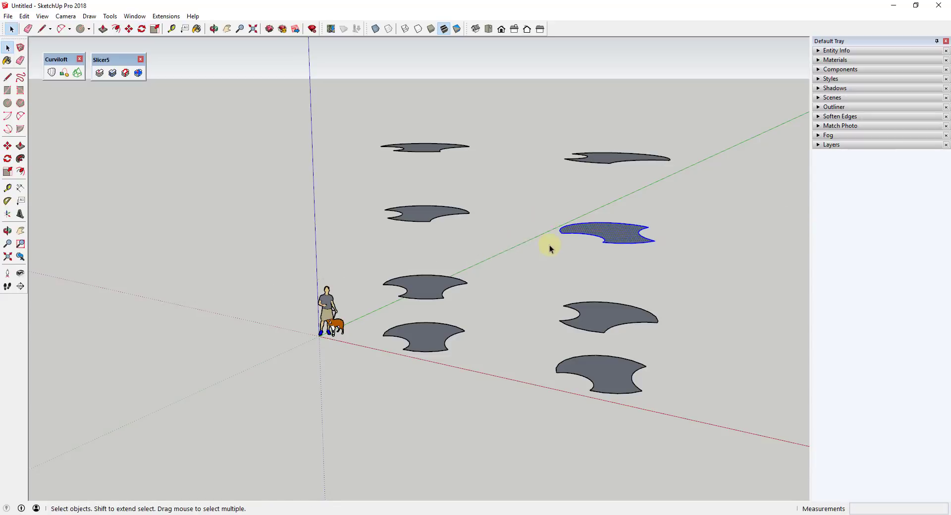
pyautogui.moveTo(527, 122); pyautogui.dragTo(718, 433)
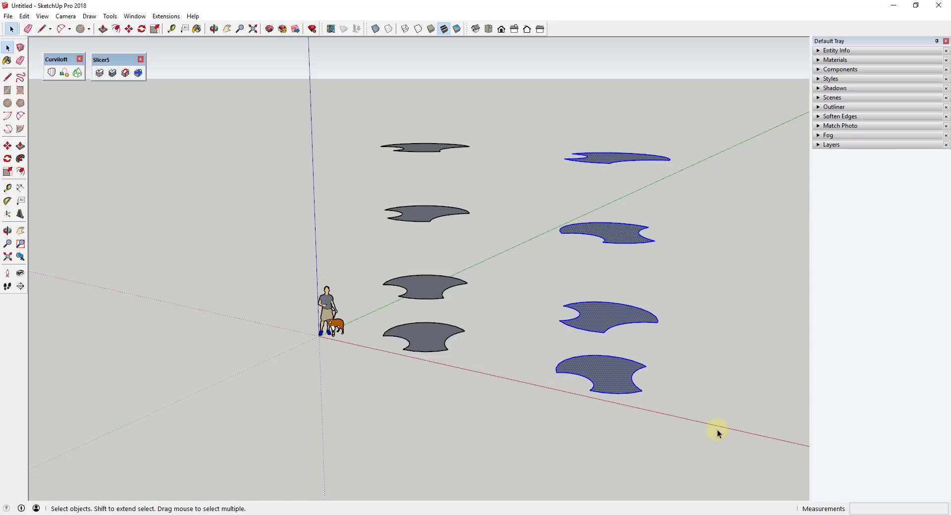
# Preview a twisted Curviloft loft through the right column, then Exit Tool to discard it
pyautogui.click(52, 72)
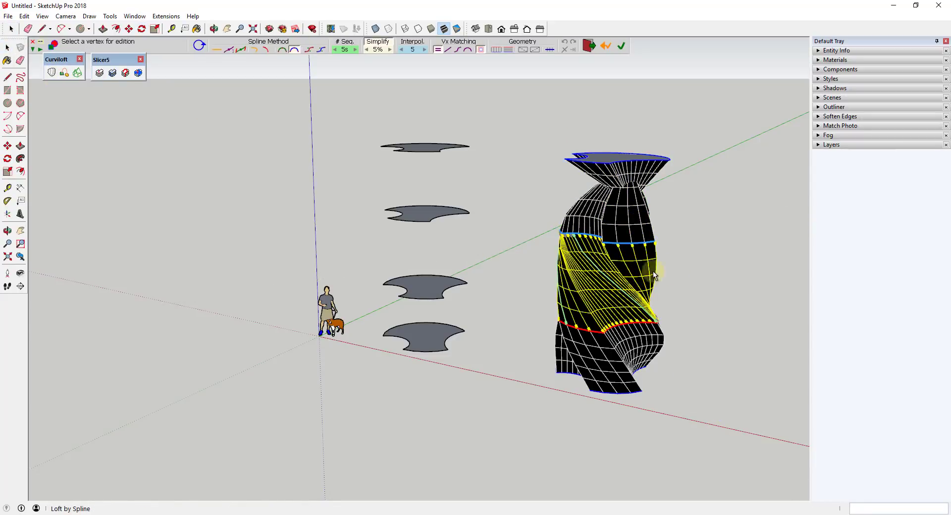
pyautogui.moveTo(571, 308); pyautogui.dragTo(665, 276, button='middle')
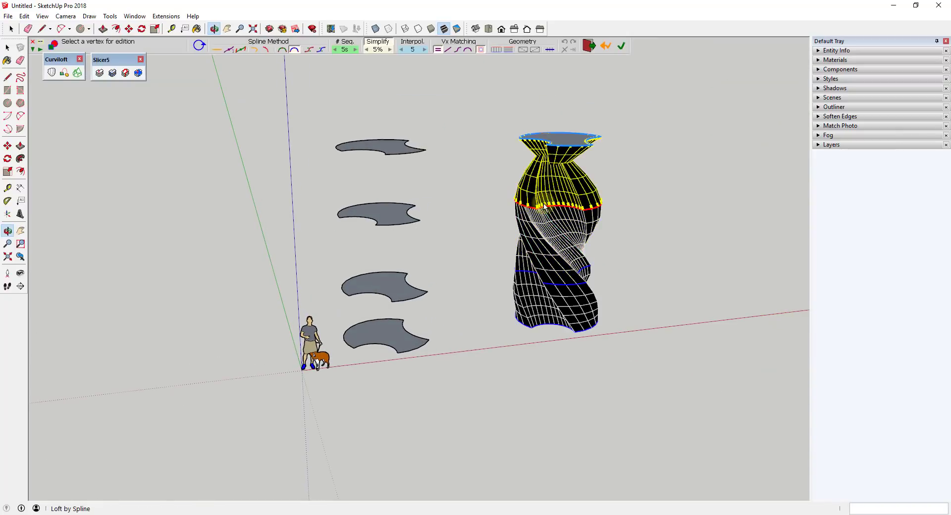
pyautogui.scroll(3, 603, 227)
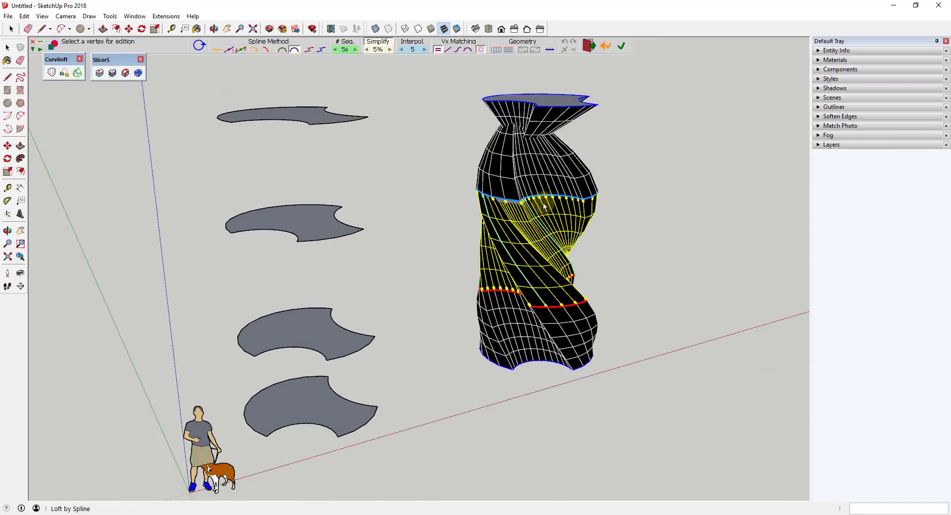
pyautogui.scroll(4, 488, 198)
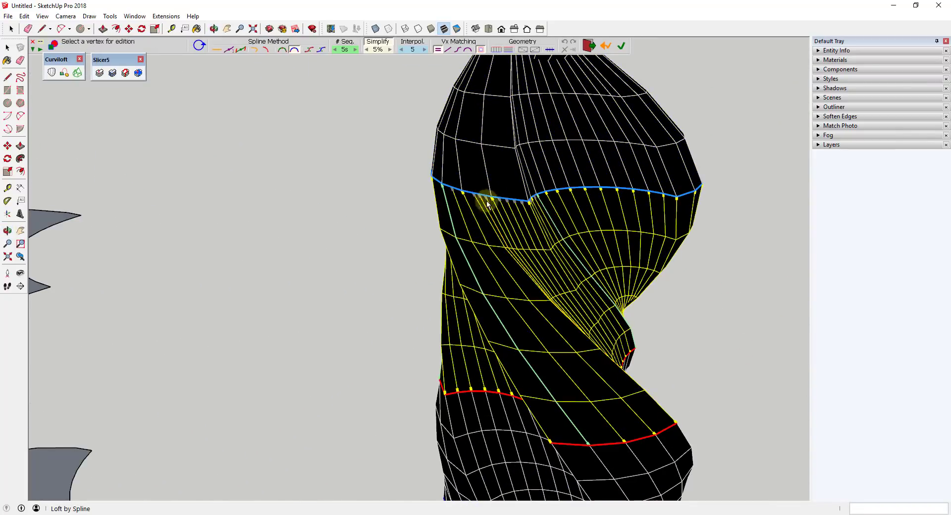
pyautogui.scroll(-5, 535, 280)
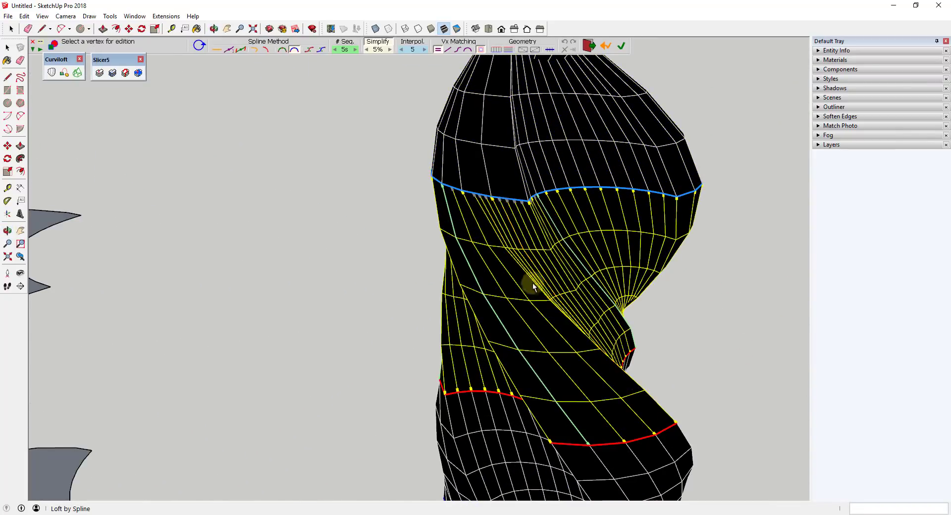
pyautogui.moveTo(535, 281)
pyautogui.mouseDown(button='middle')
pyautogui.moveTo(663, 322)
pyautogui.moveTo(578, 201)
pyautogui.mouseUp(button='middle')
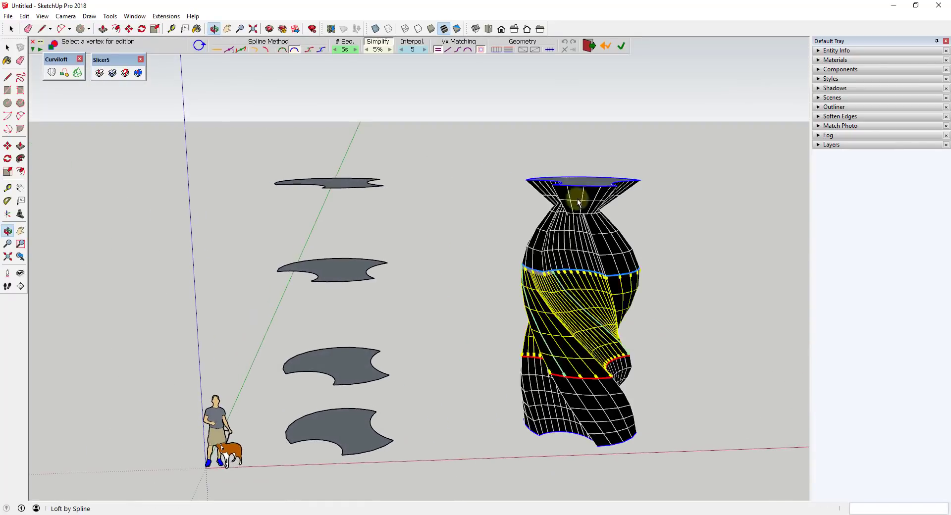
pyautogui.scroll(-5, 578, 200)
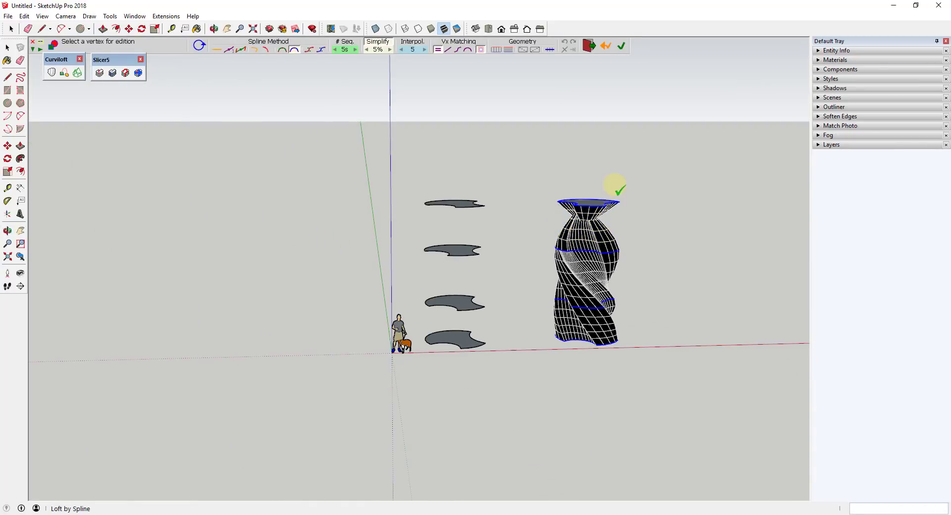
pyautogui.rightClick(615, 186)
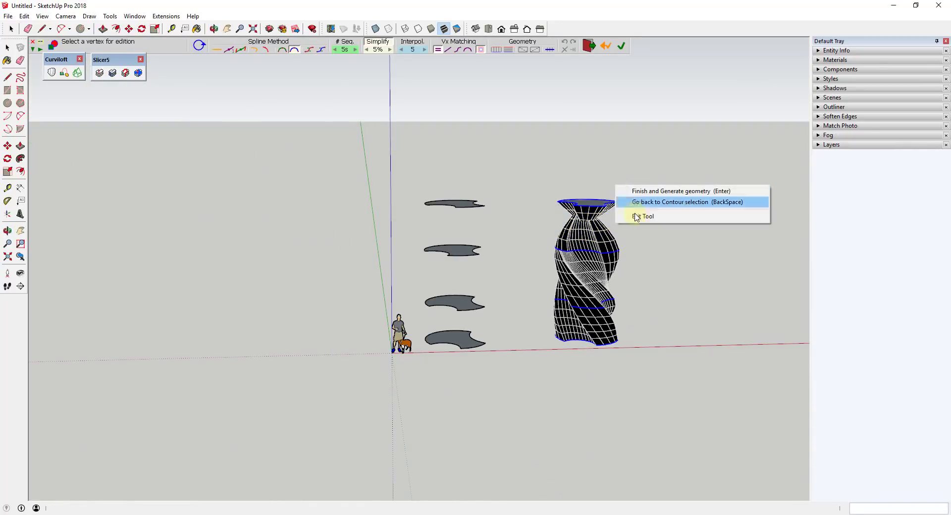
pyautogui.click(635, 217)
# Box-select the four right-column profiles and delete them
pyautogui.moveTo(544, 178); pyautogui.dragTo(664, 390)
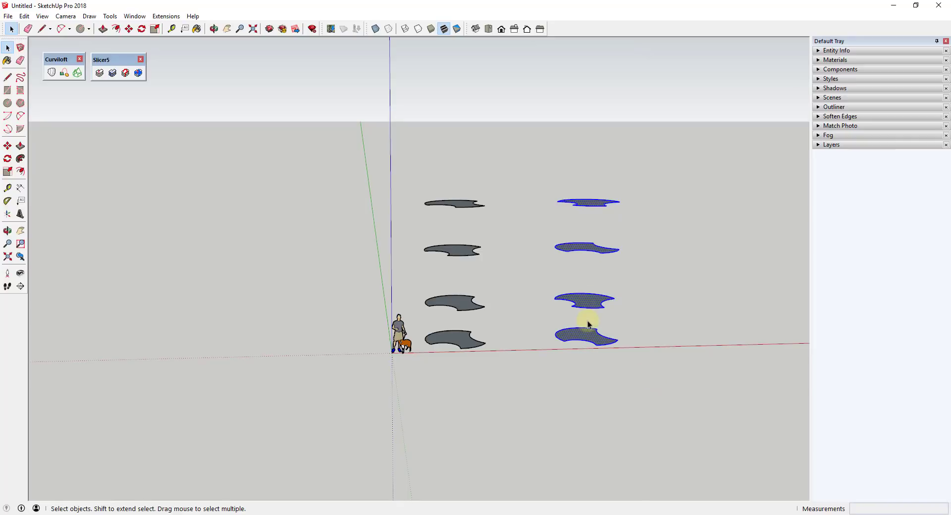
pyautogui.press('Delete')
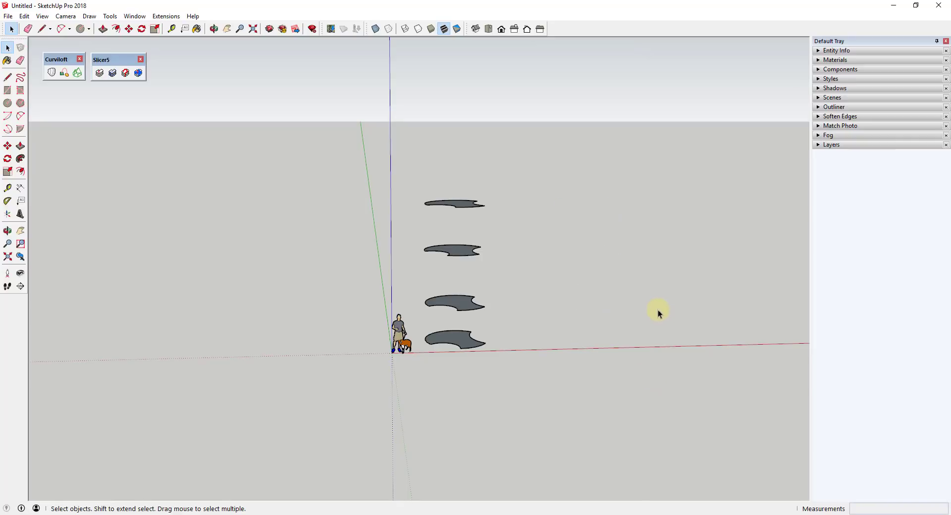
pyautogui.moveTo(659, 312); pyautogui.dragTo(589, 319, button='middle')
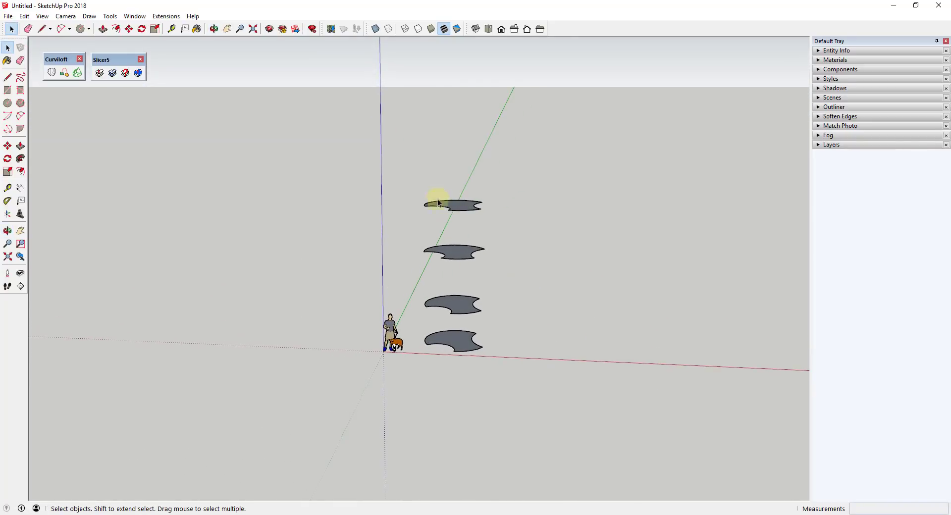
# Select the remaining four profiles and begin a Ctrl-copy, then cancel it
pyautogui.moveTo(398, 170); pyautogui.dragTo(547, 348)
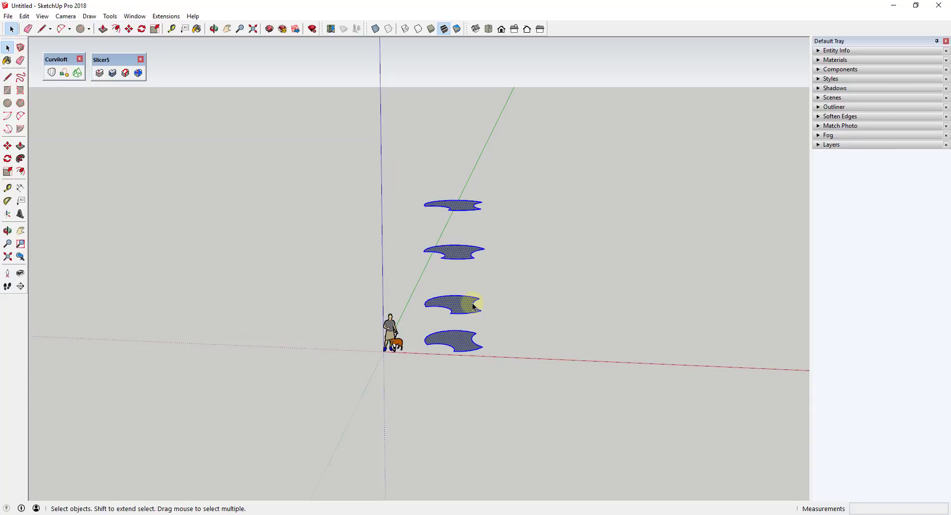
pyautogui.press('m')
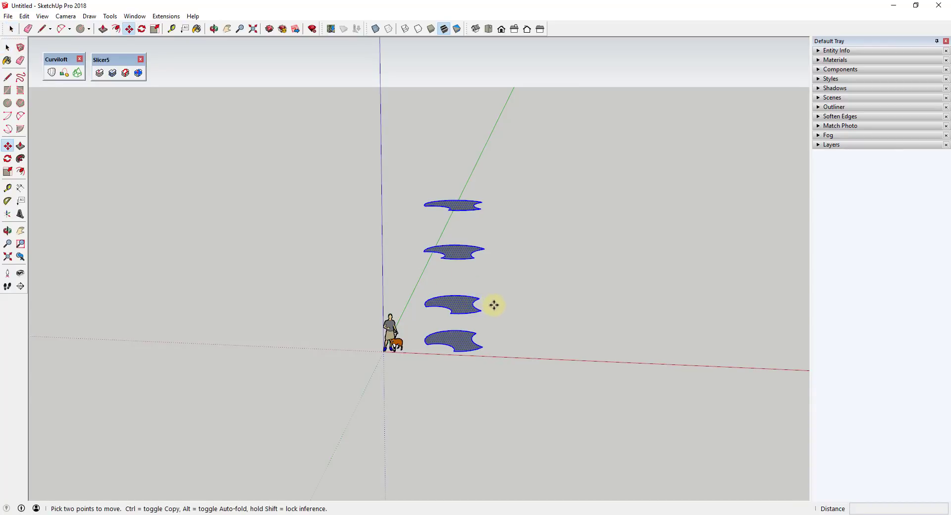
pyautogui.click(483, 346)
pyautogui.press('ctrl')
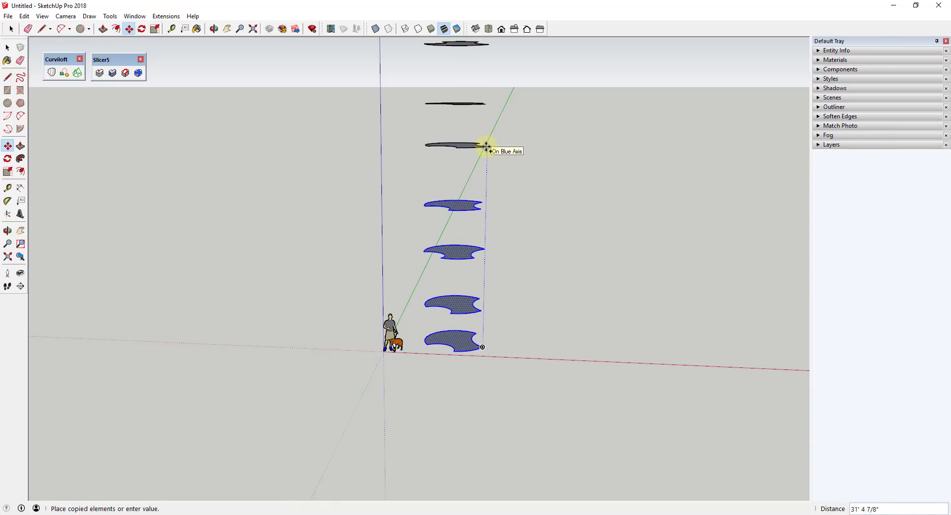
pyautogui.press('space')
pyautogui.scroll(-2, 513, 267)
# Reselect the four profiles and copy them straight up above the originals
pyautogui.moveTo(451, 216); pyautogui.dragTo(522, 355)
pyautogui.press('m')
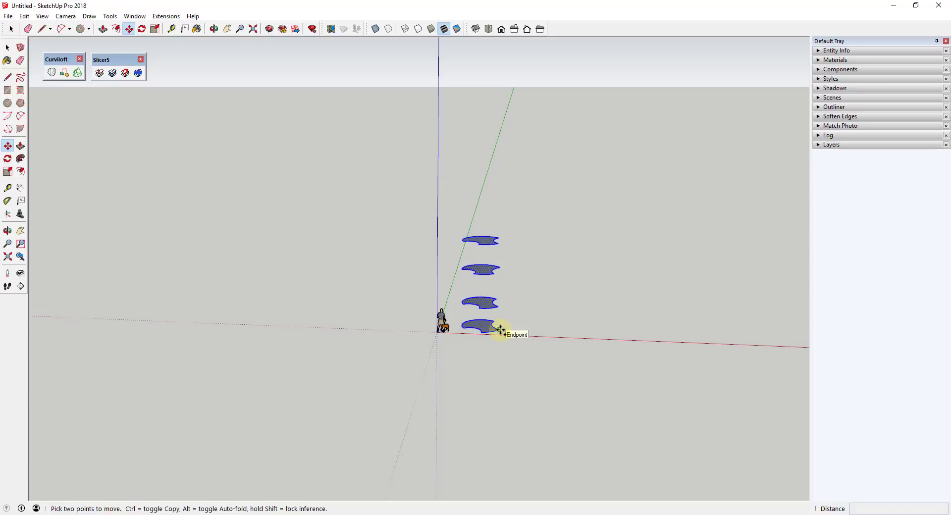
pyautogui.press('ctrl')
pyautogui.click(500, 329)
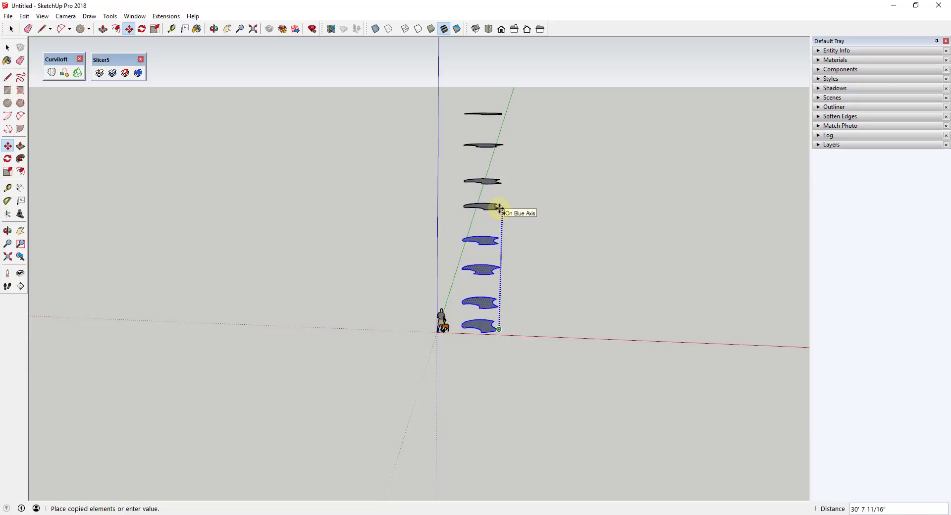
pyautogui.click(498, 213)
pyautogui.press('space')
pyautogui.click(552, 323)
# Box-select all eight stacked profiles
pyautogui.moveTo(551, 323); pyautogui.dragTo(456, 187, button='middle')
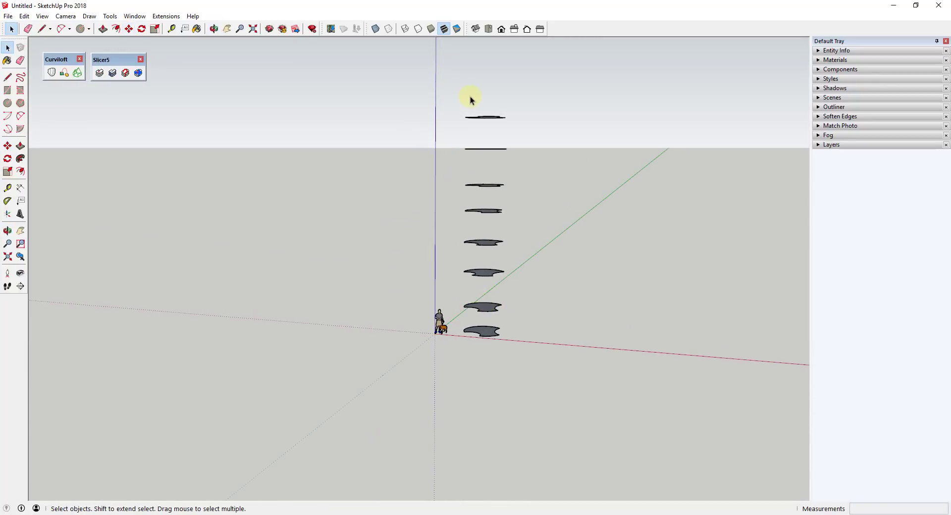
pyautogui.moveTo(451, 95); pyautogui.dragTo(561, 407)
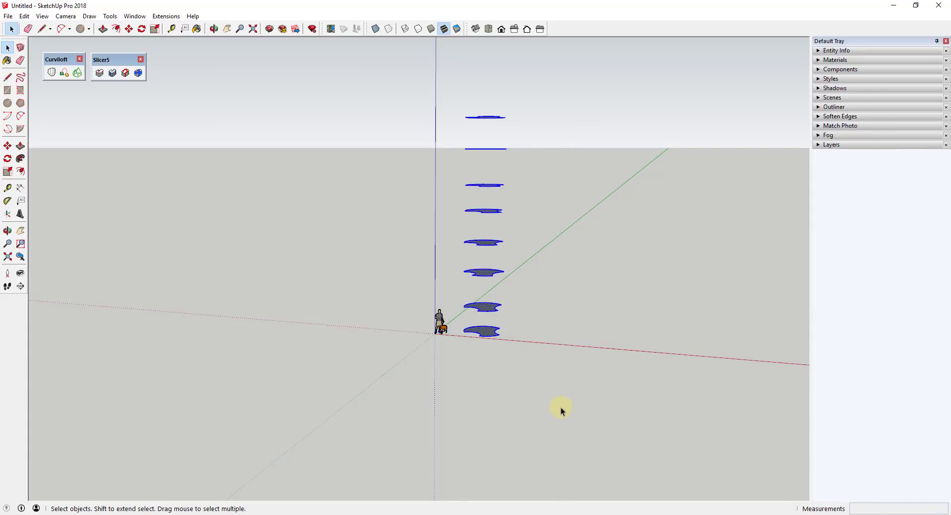
pyautogui.moveTo(584, 226); pyautogui.dragTo(439, 286, button='middle')
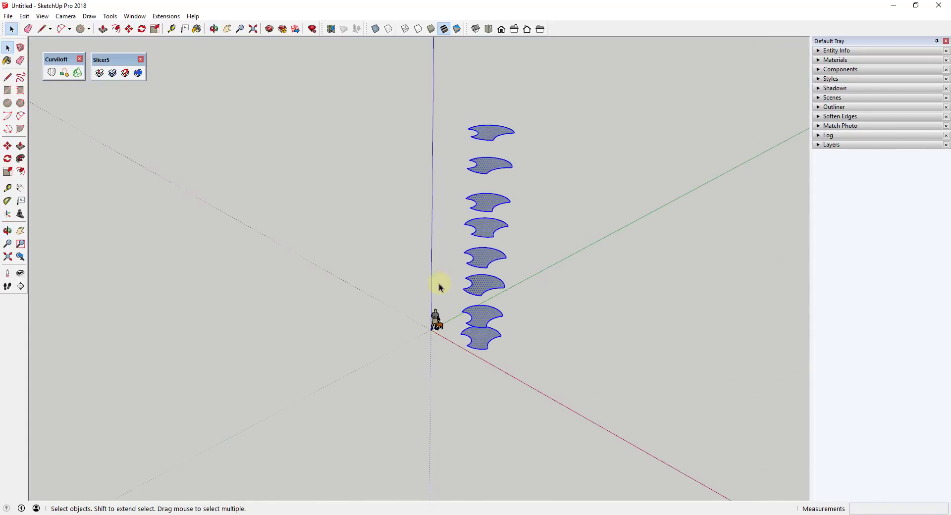
pyautogui.click(51, 72)
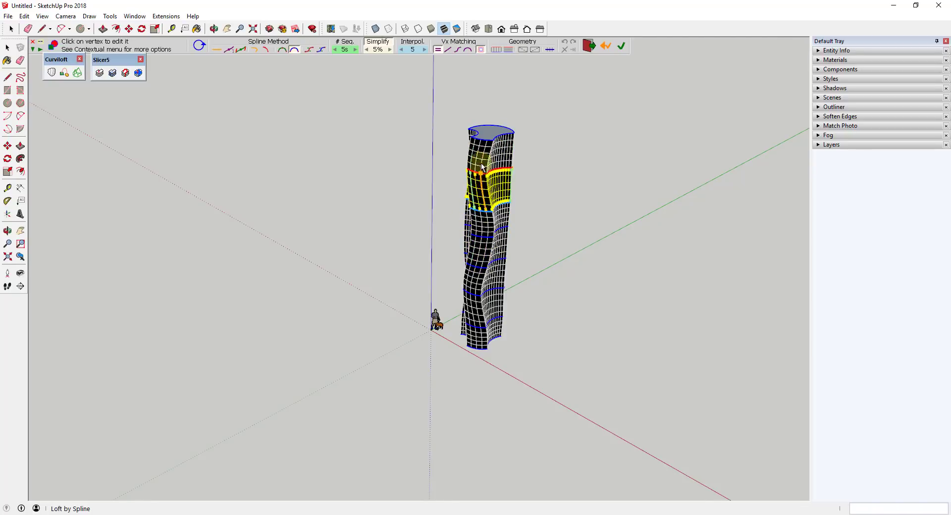
pyautogui.press('o')
pyautogui.moveTo(542, 156); pyautogui.dragTo(528, 178, button='middle')
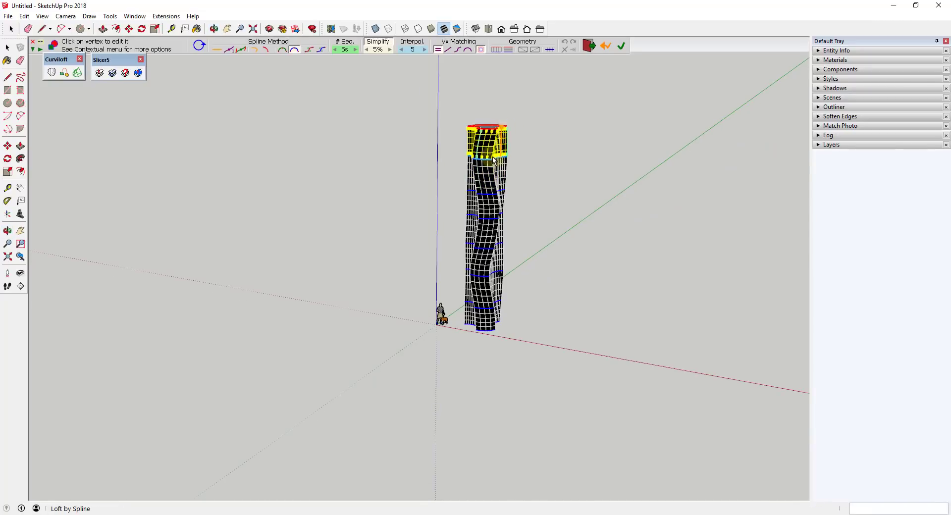
pyautogui.click(527, 129)
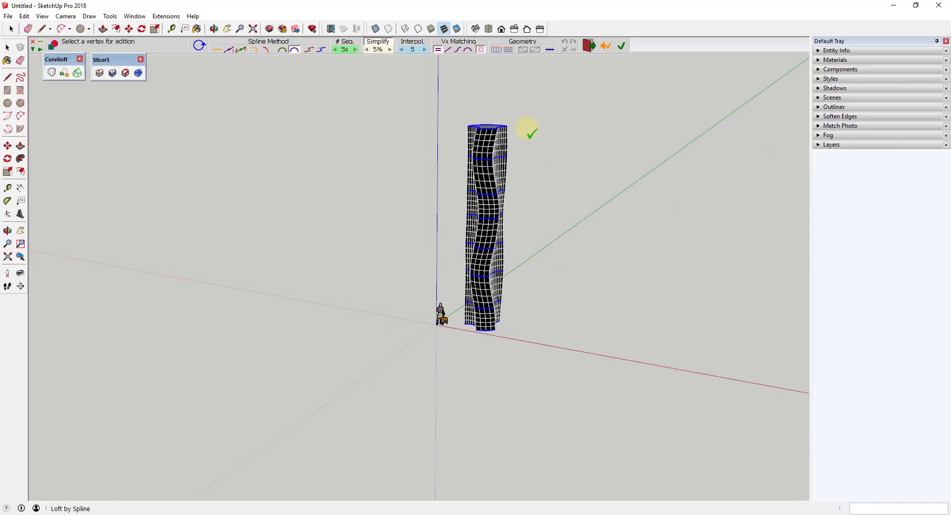
pyautogui.scroll(3, 483, 166)
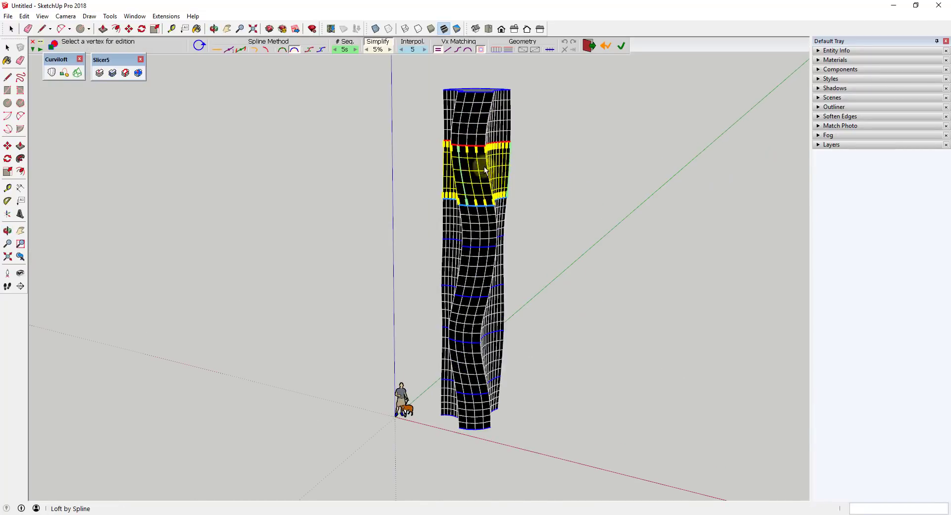
pyautogui.press('o')
pyautogui.middleClick(602, 165)
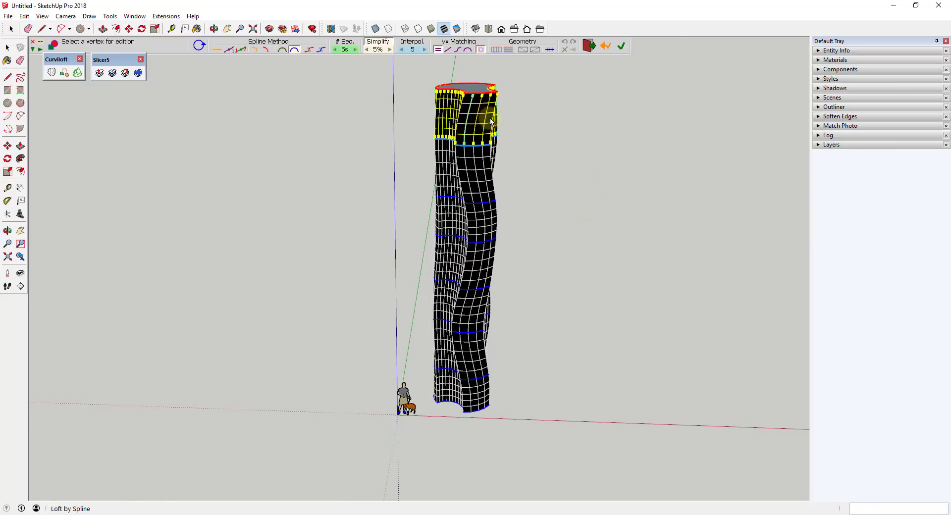
pyautogui.click(516, 168)
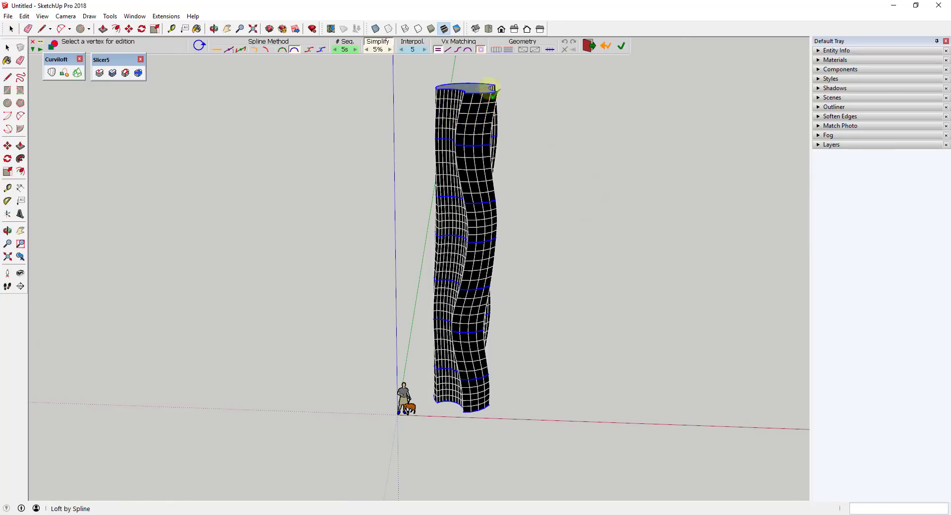
pyautogui.moveTo(481, 151)
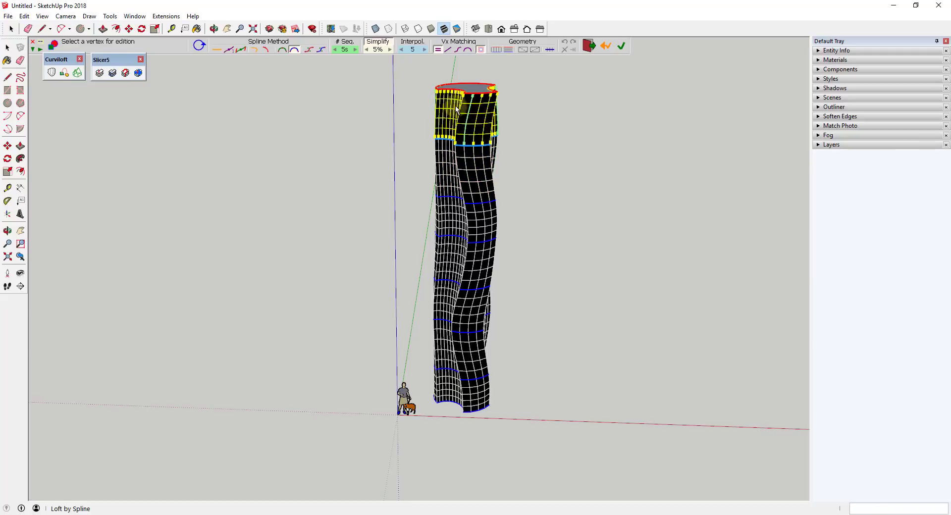
pyautogui.click(580, 159)
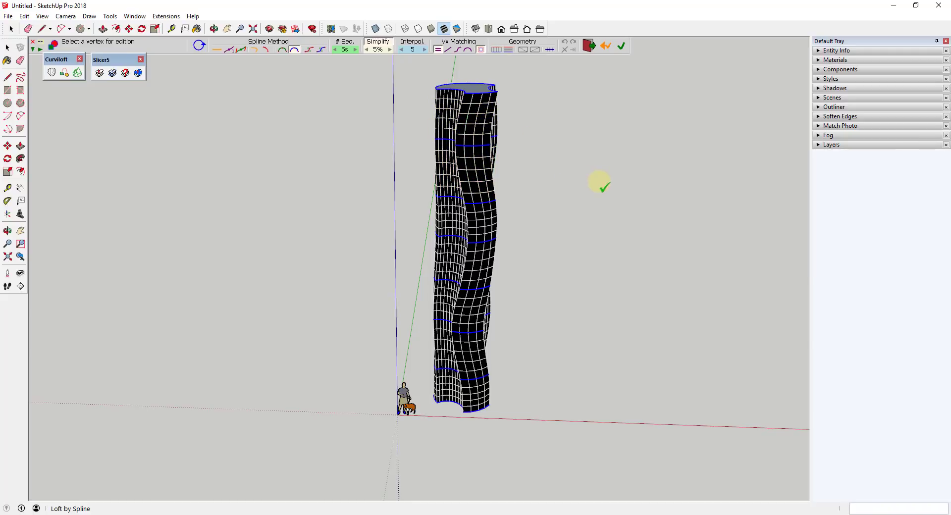
pyautogui.click(584, 224)
pyautogui.scroll(-3, 483, 220)
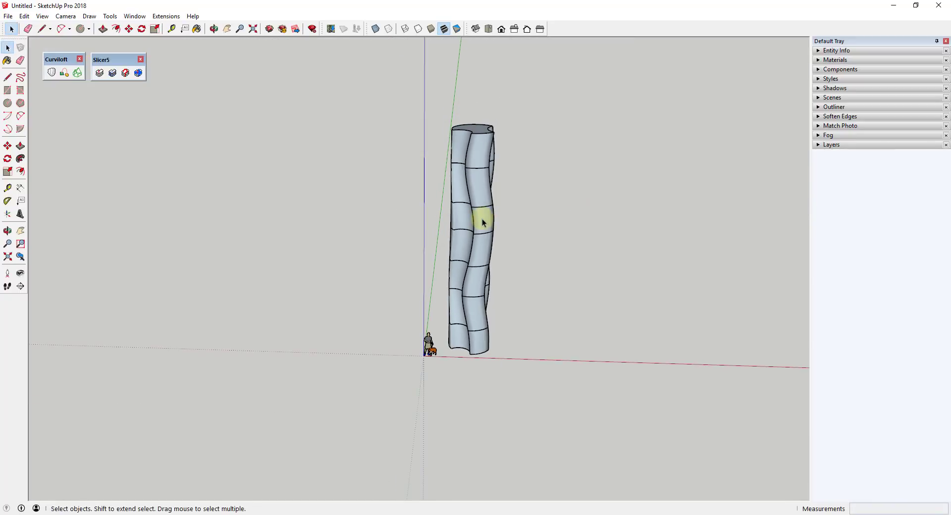
pyautogui.click(486, 223)
pyautogui.press('m')
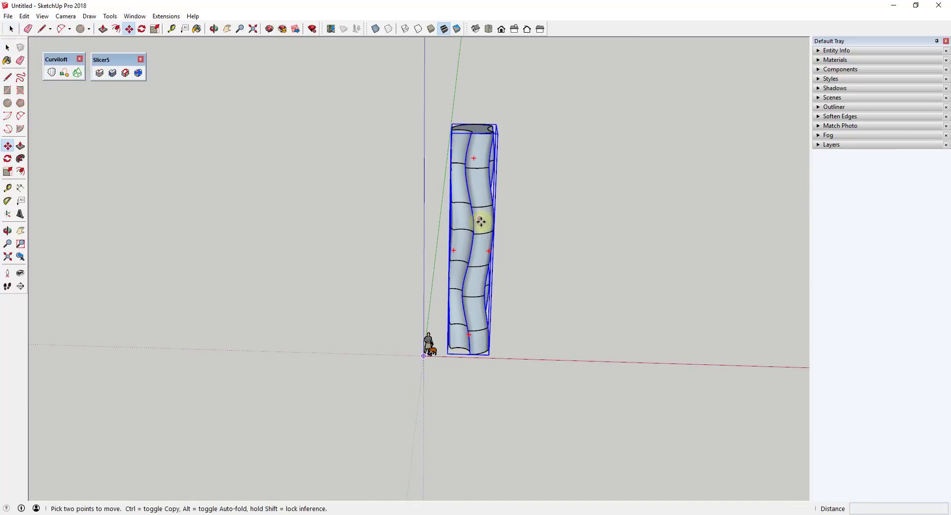
pyautogui.click(485, 222)
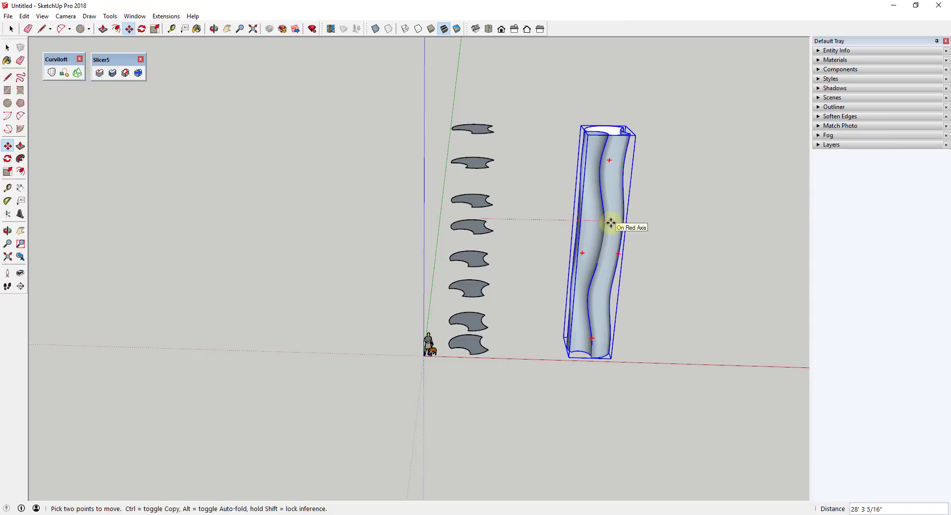
pyautogui.click(611, 224)
pyautogui.moveTo(601, 159); pyautogui.dragTo(551, 237, button='middle')
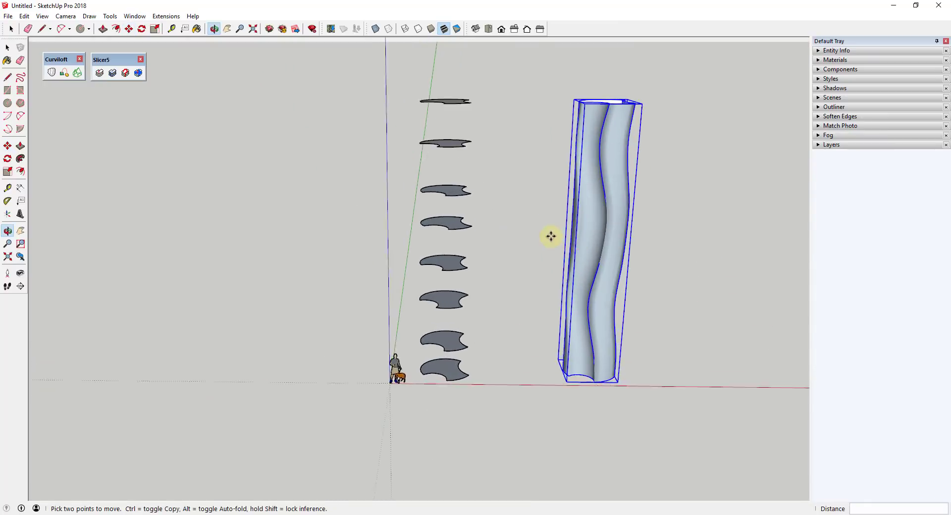
pyautogui.scroll(1, 551, 237)
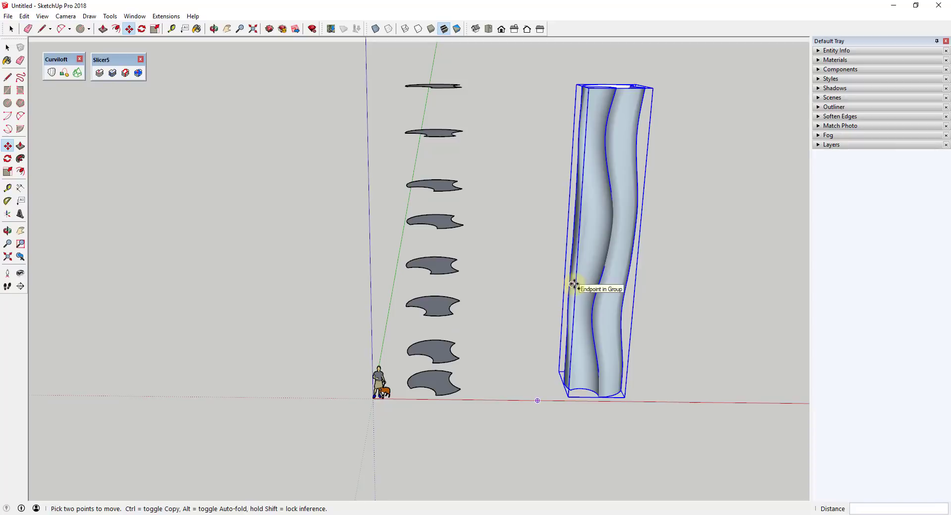
pyautogui.hotkey('ctrl', 'z')
pyautogui.hotkey('ctrl', 'z')
# Uniformly enlarge the fourth and third profiles from the top with Scale
pyautogui.scroll(-2, 440, 227)
pyautogui.press('space')
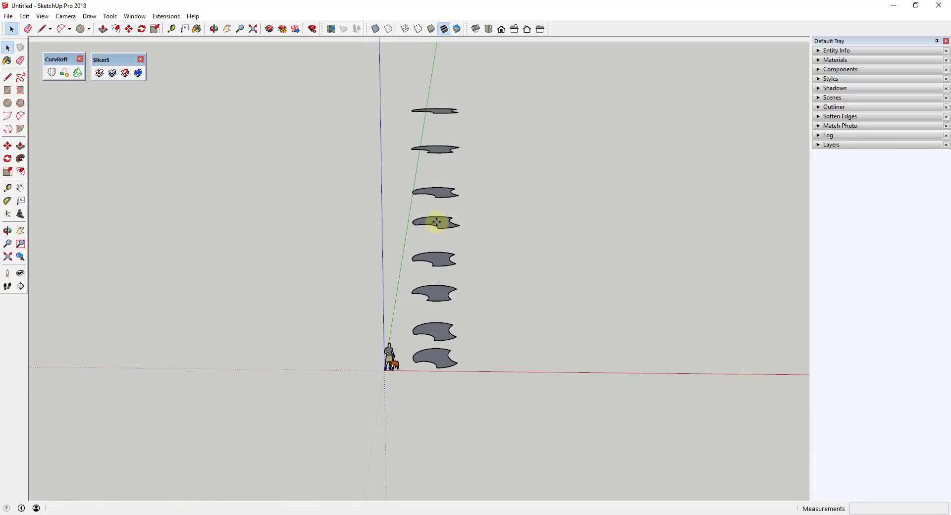
pyautogui.press('s')
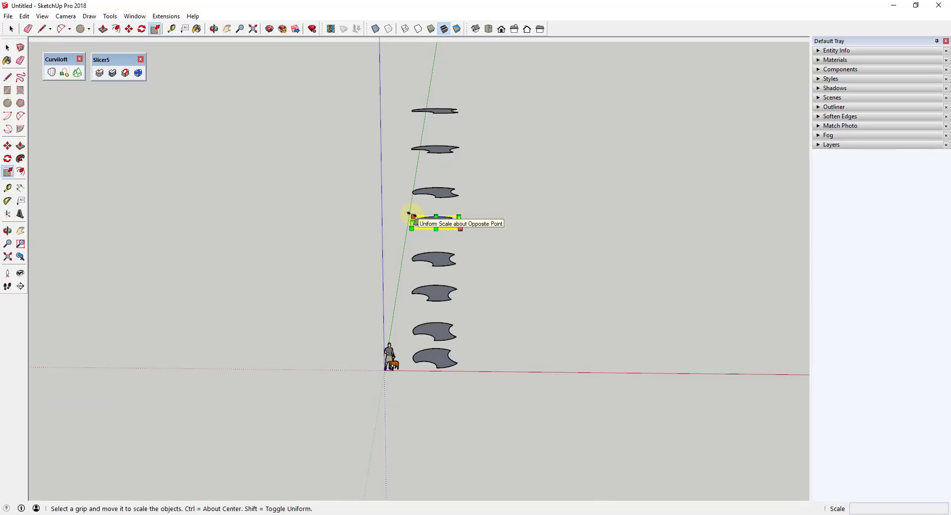
pyautogui.moveTo(411, 215); pyautogui.dragTo(401, 212)
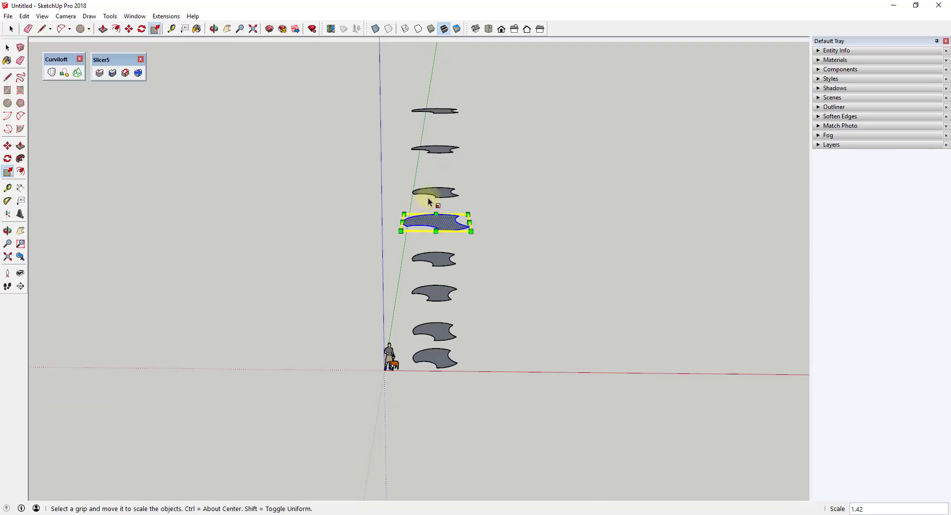
pyautogui.press('space')
pyautogui.press('s')
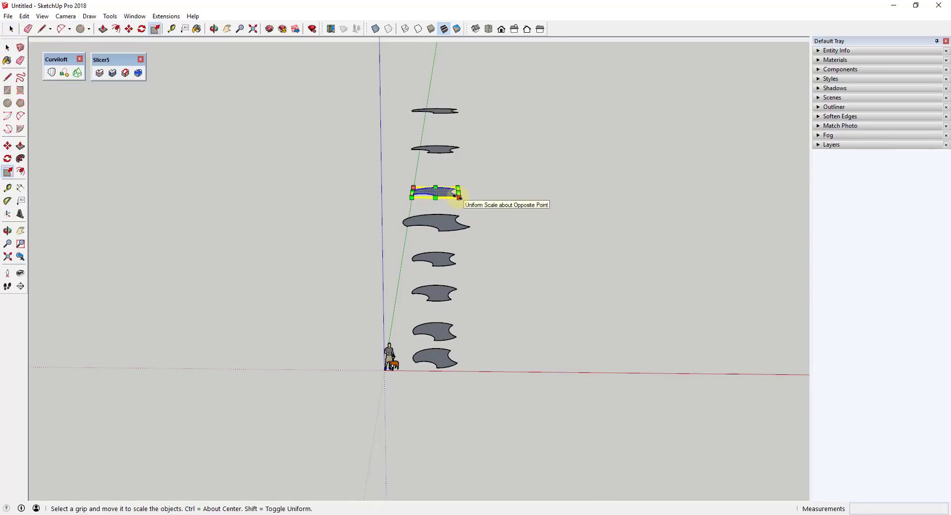
pyautogui.moveTo(462, 196); pyautogui.dragTo(465, 199)
pyautogui.scroll(5, 446, 155)
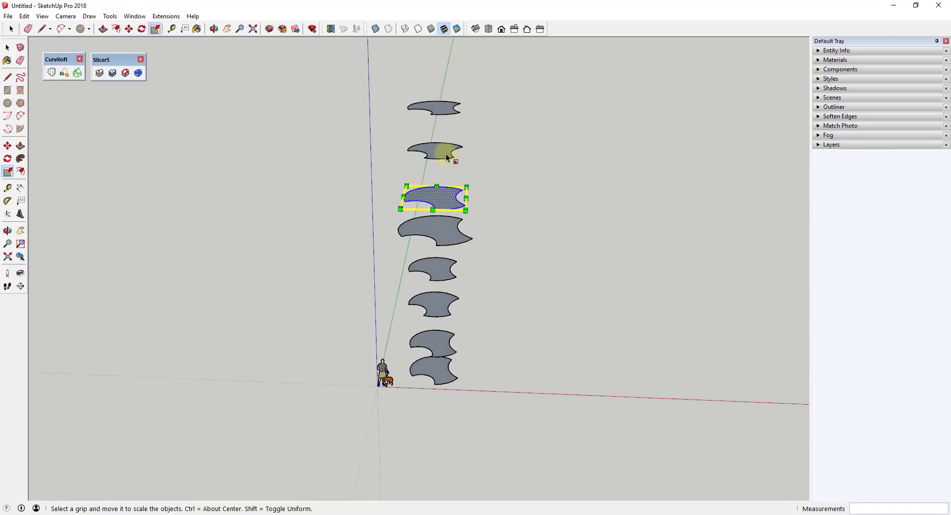
pyautogui.press('space')
# Shrink the second profile to 0.83 and enlarge the top profile to 1.17
pyautogui.click(439, 158)
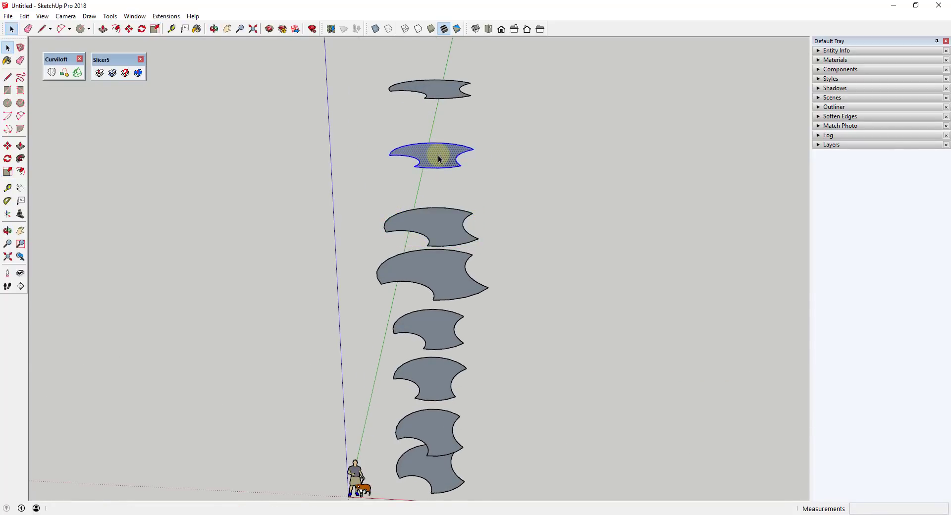
pyautogui.press('s')
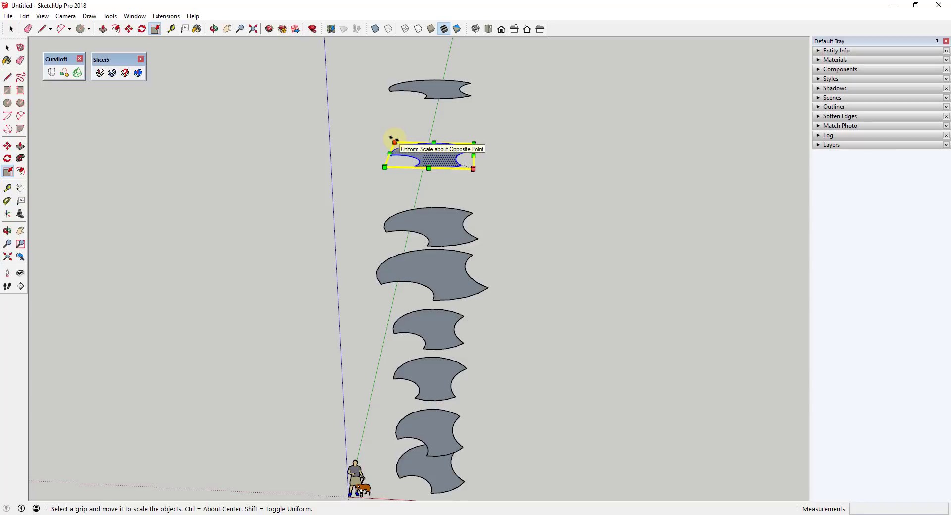
pyautogui.moveTo(392, 139); pyautogui.dragTo(399, 143)
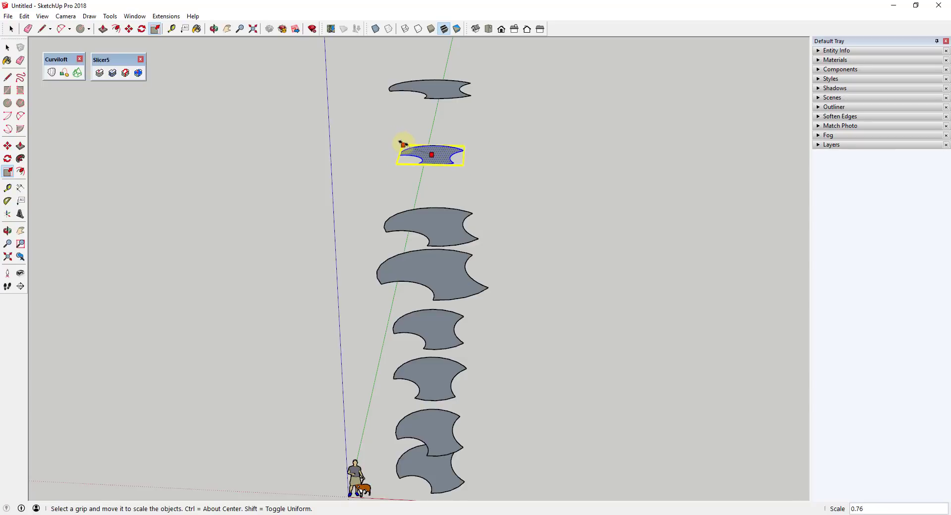
pyautogui.click(444, 94)
pyautogui.click(448, 93)
pyautogui.moveTo(469, 100); pyautogui.dragTo(488, 98)
pyautogui.moveTo(489, 97); pyautogui.dragTo(446, 259, button='middle')
# Scale the sixth profile from the top by 1.31 about its centre
pyautogui.press('space')
pyautogui.click(446, 260)
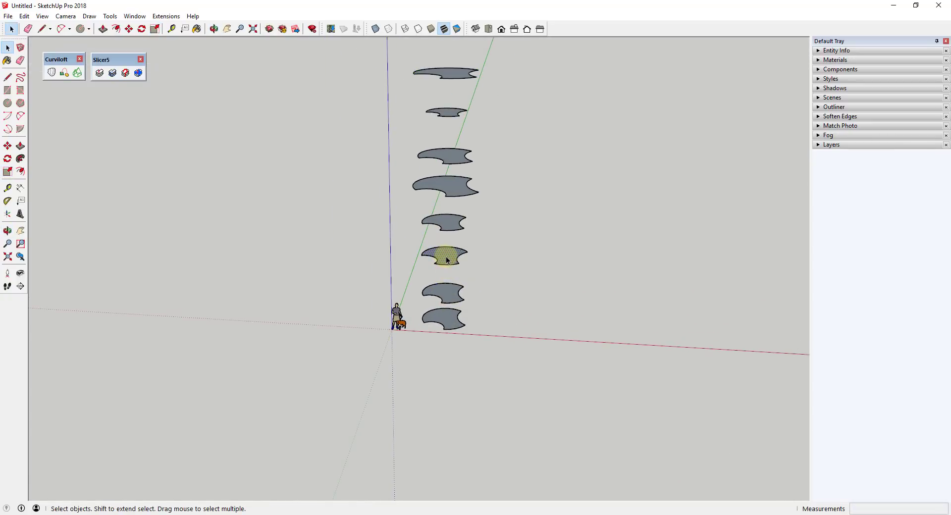
pyautogui.press('s')
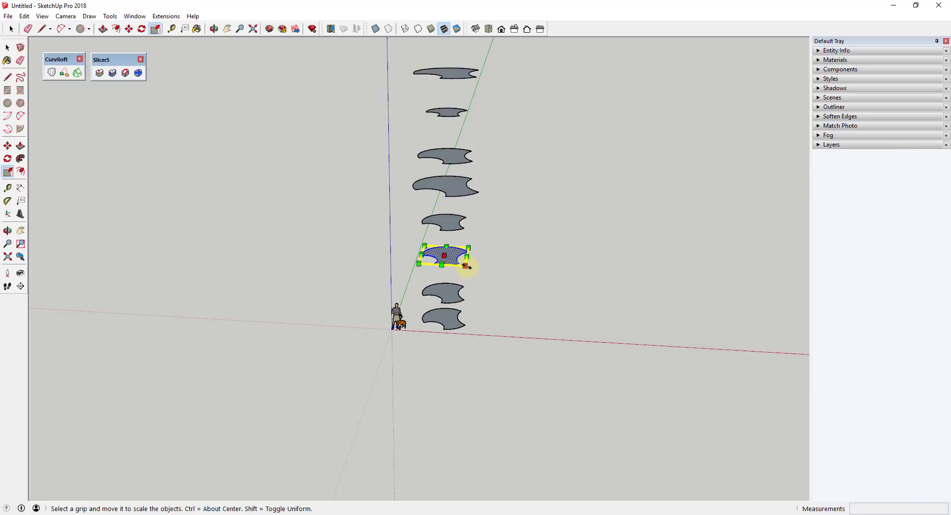
pyautogui.press('space')
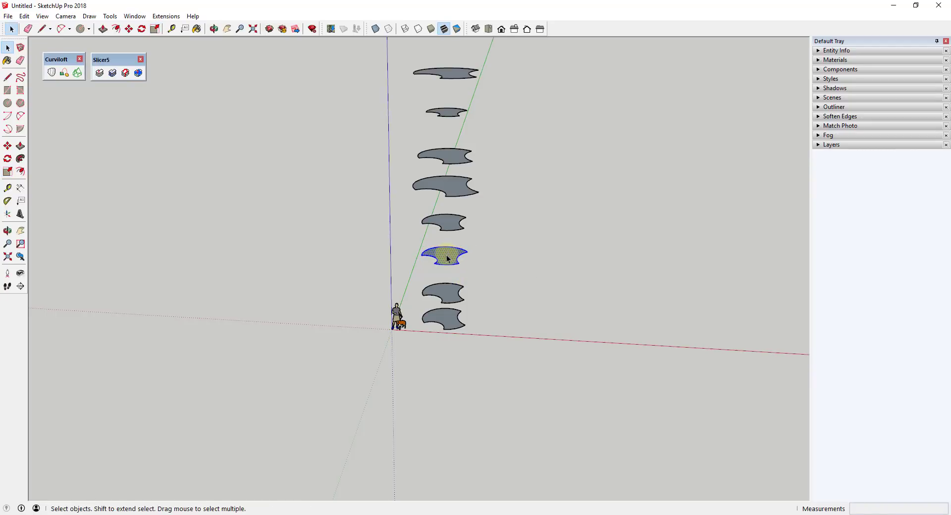
pyautogui.press('s')
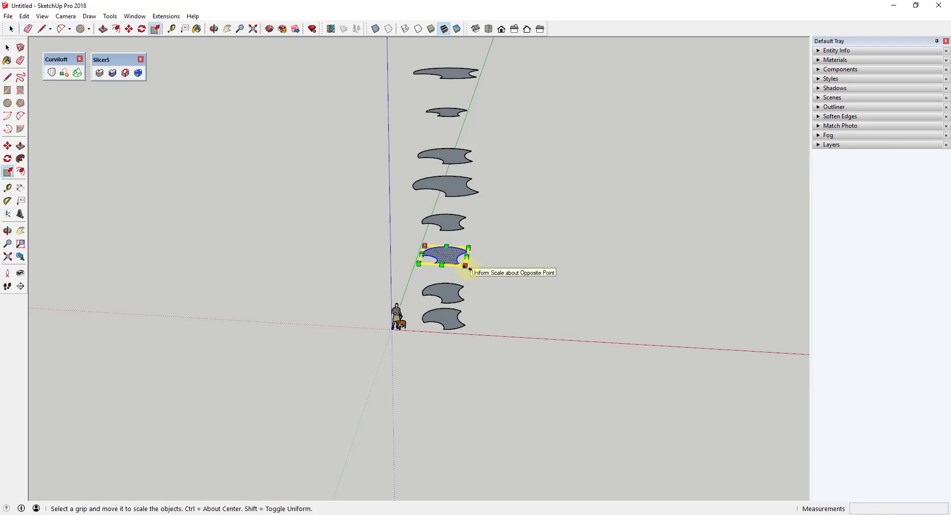
pyautogui.keyDown('ctrl'); pyautogui.moveTo(465, 266); pyautogui.dragTo(471, 268); pyautogui.keyUp('ctrl')
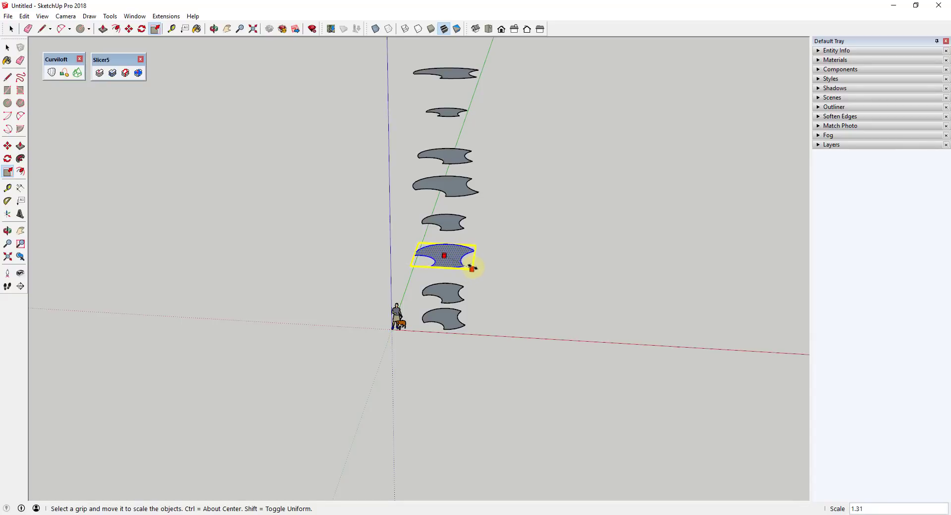
pyautogui.scroll(2, 456, 318)
pyautogui.press('space')
# Box-select all the stacked profile curves
pyautogui.scroll(-3, 477, 323)
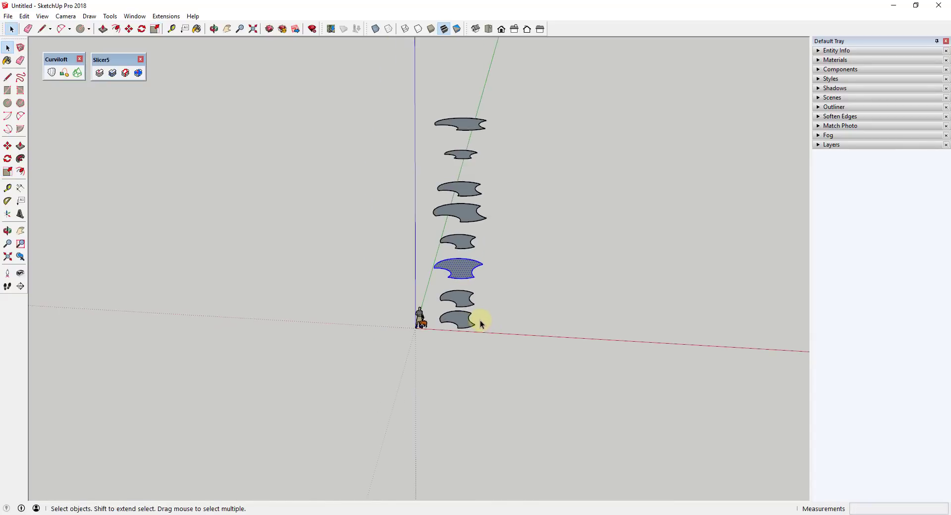
pyautogui.moveTo(481, 325); pyautogui.dragTo(468, 282, button='middle')
pyautogui.moveTo(429, 94); pyautogui.dragTo(510, 350)
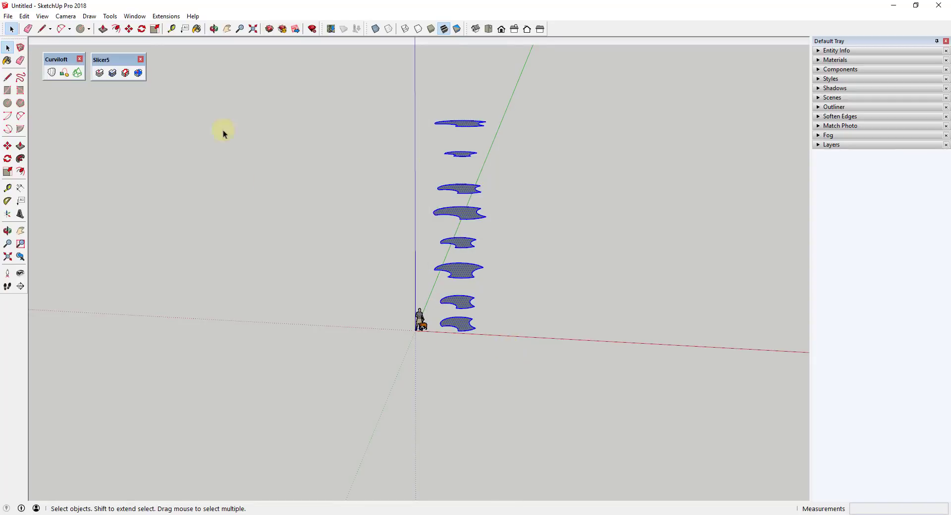
# Loft a smooth spline surface through the eight profiles with Curviloft and validate it
pyautogui.click(50, 73)
pyautogui.moveTo(634, 245); pyautogui.dragTo(566, 308, button='middle')
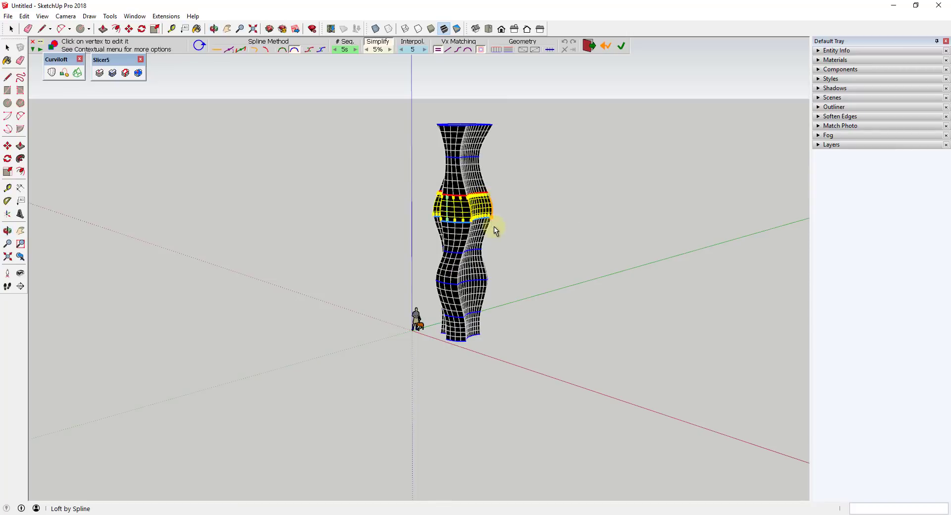
pyautogui.scroll(3, 520, 240)
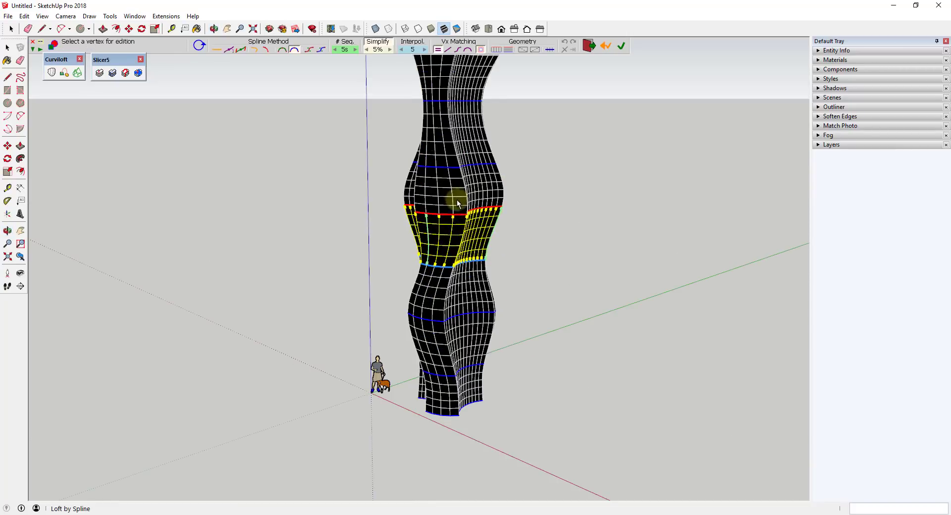
pyautogui.moveTo(520, 240); pyautogui.dragTo(541, 227, button='middle')
pyautogui.scroll(-1, 534, 240)
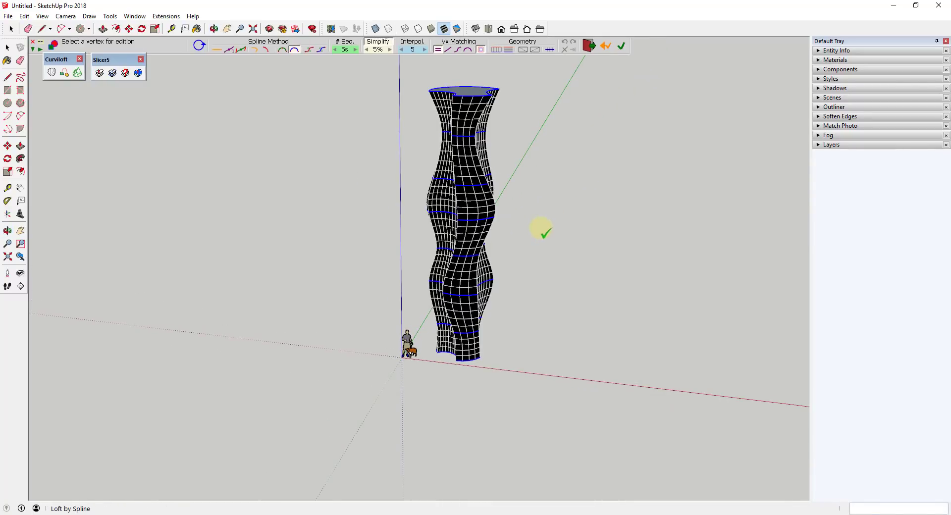
pyautogui.click(543, 218)
pyautogui.press('space')
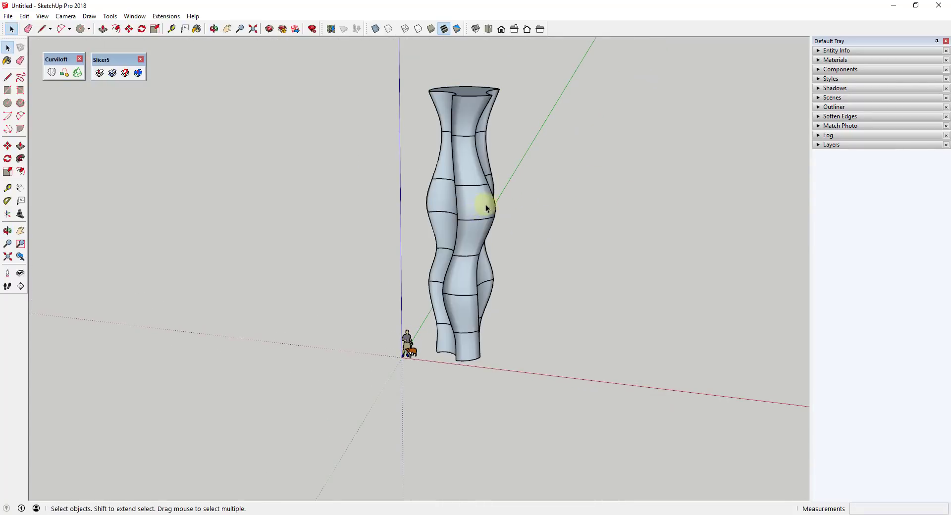
pyautogui.click(481, 203)
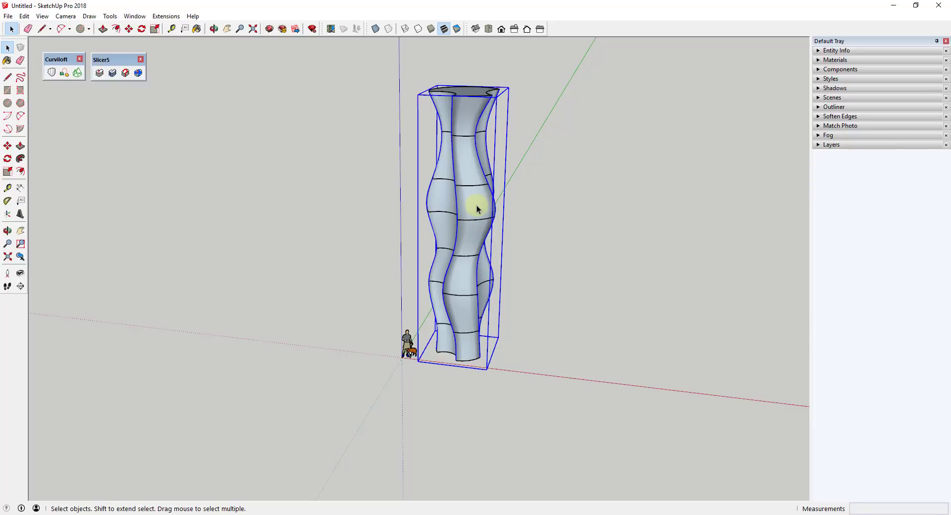
pyautogui.scroll(-3, 474, 207)
pyautogui.scroll(5, 475, 206)
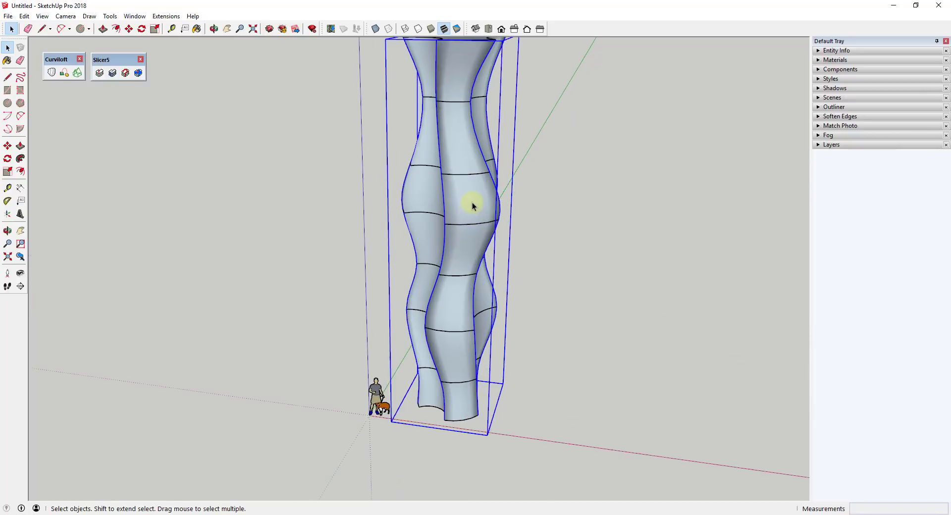
pyautogui.scroll(-4, 472, 202)
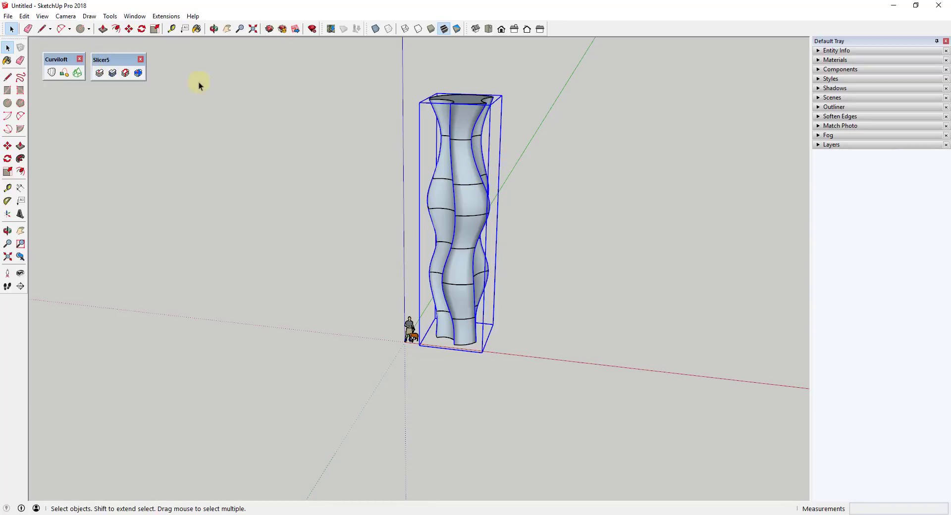
# Move the tower right of the profiles, check from the side, then undo the move
pyautogui.press('m')
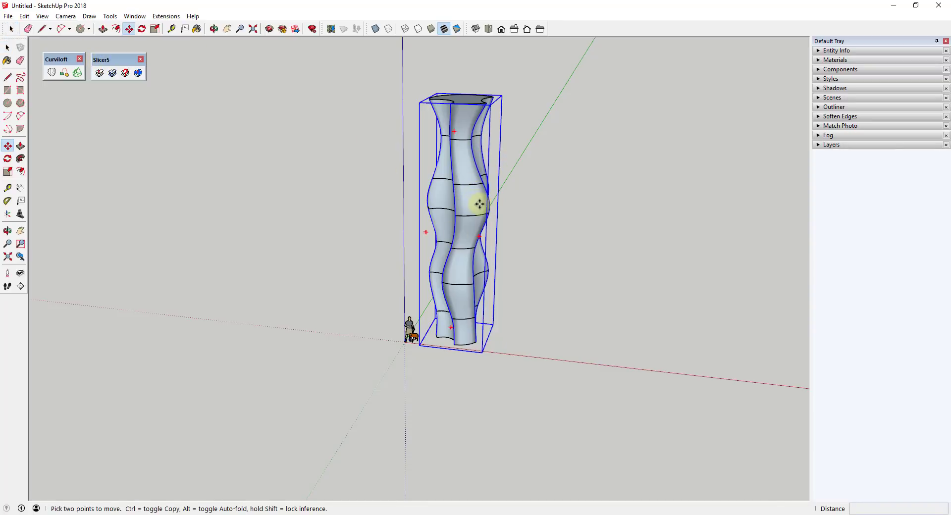
pyautogui.click(467, 200)
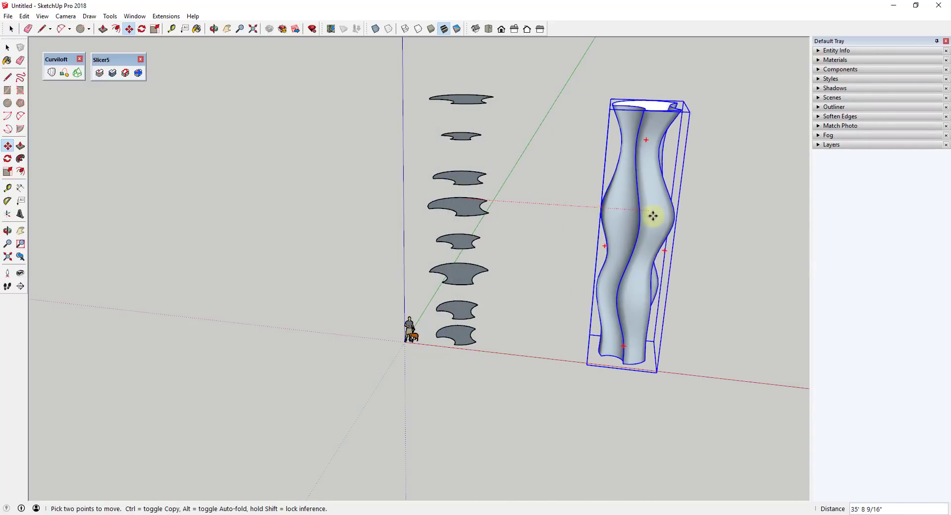
pyautogui.click(652, 216)
pyautogui.moveTo(670, 142); pyautogui.dragTo(705, 291, button='middle')
pyautogui.scroll(4, 692, 118)
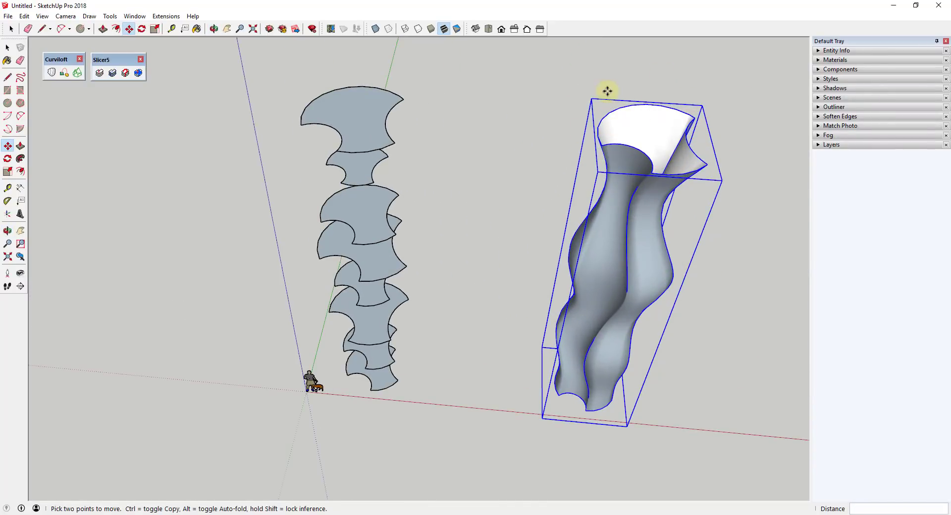
pyautogui.moveTo(683, 155); pyautogui.dragTo(671, 339, button='middle')
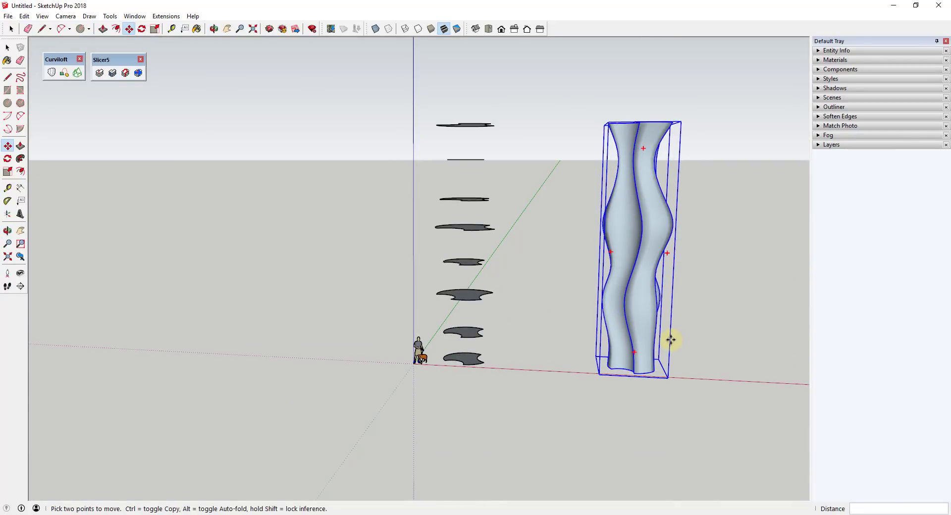
pyautogui.hotkey('ctrl', 'z')
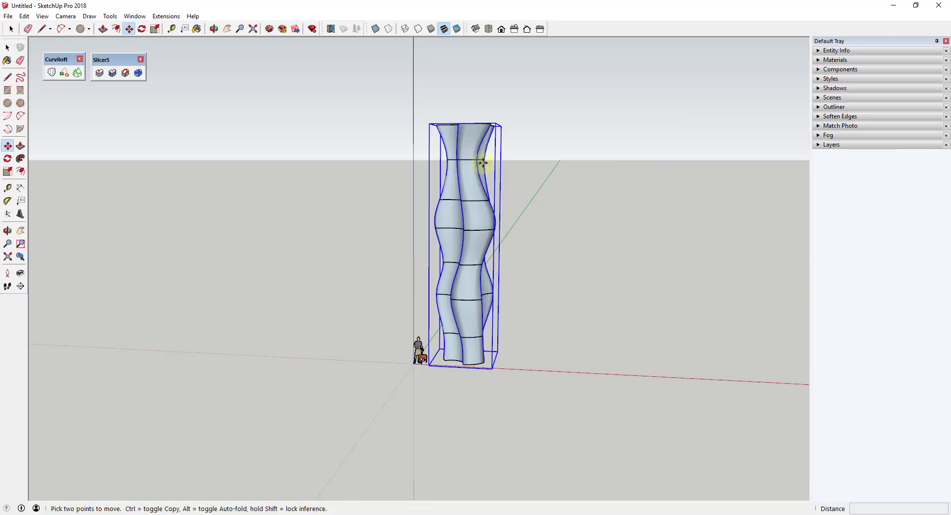
# Move the tower about 42 feet right along the red axis, leaving the profiles in place
pyautogui.press('space')
pyautogui.moveTo(468, 173); pyautogui.dragTo(465, 131, button='middle')
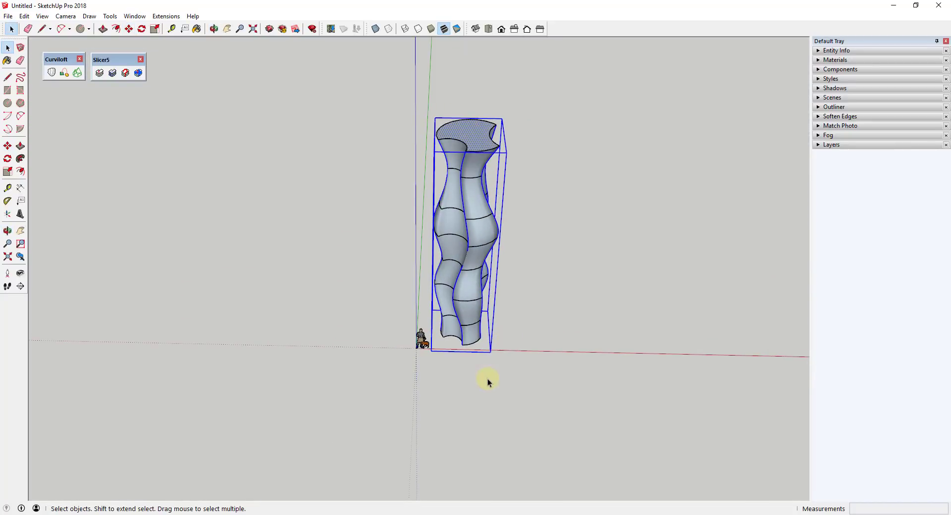
pyautogui.moveTo(486, 381); pyautogui.dragTo(484, 314, button='middle')
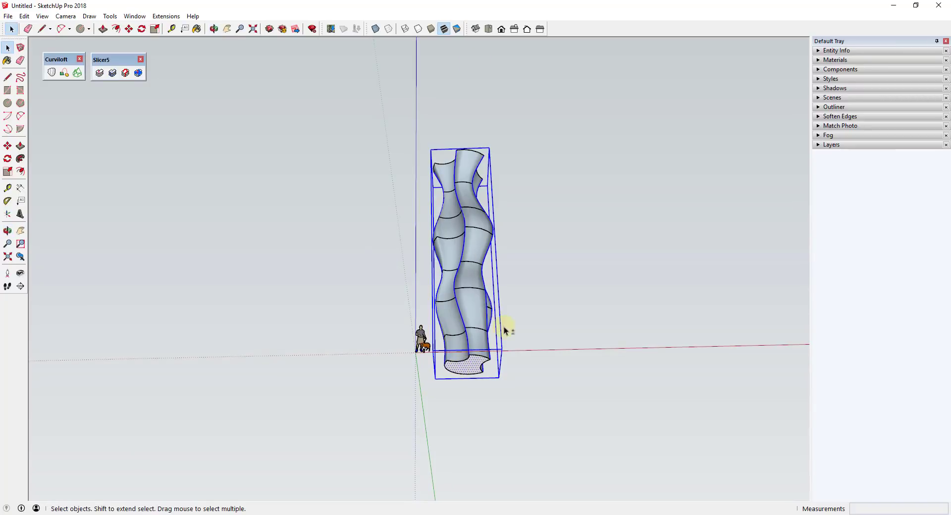
pyautogui.press('m')
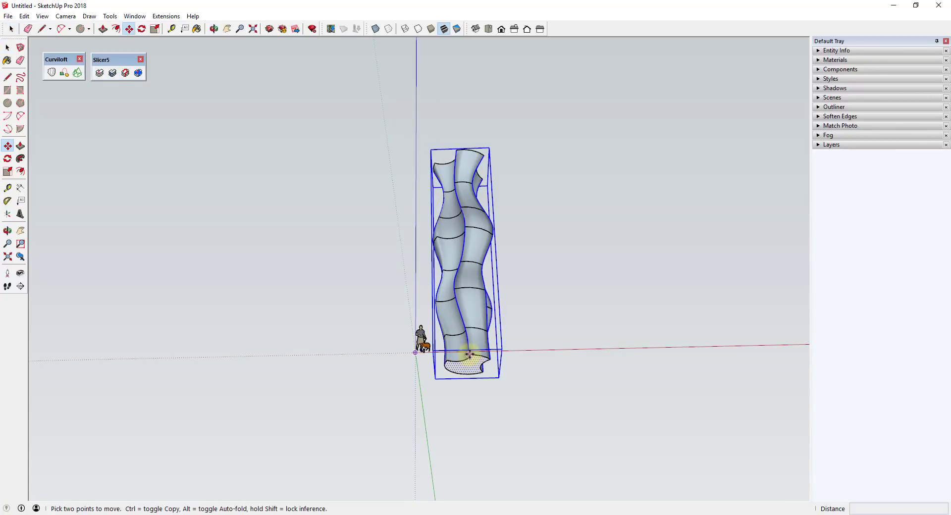
pyautogui.moveTo(469, 354); pyautogui.dragTo(694, 360)
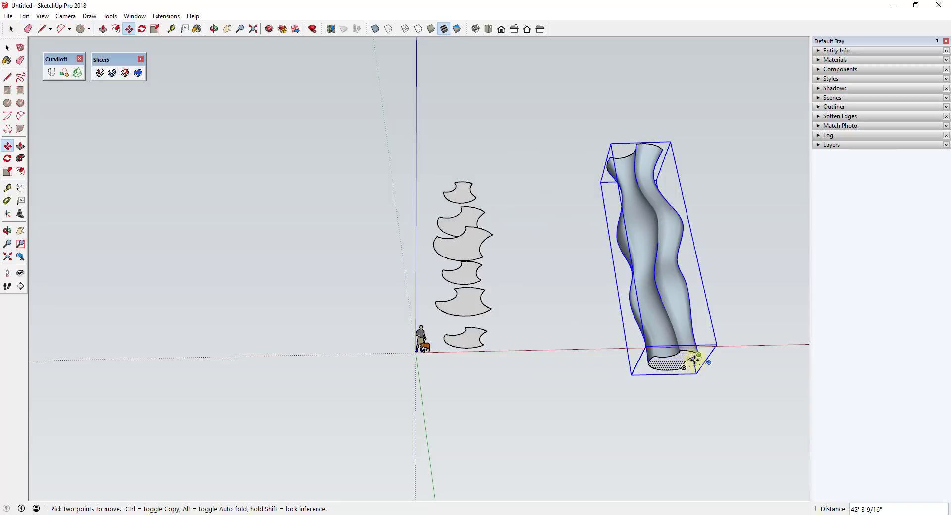
pyautogui.moveTo(619, 328); pyautogui.dragTo(579, 299, button='middle')
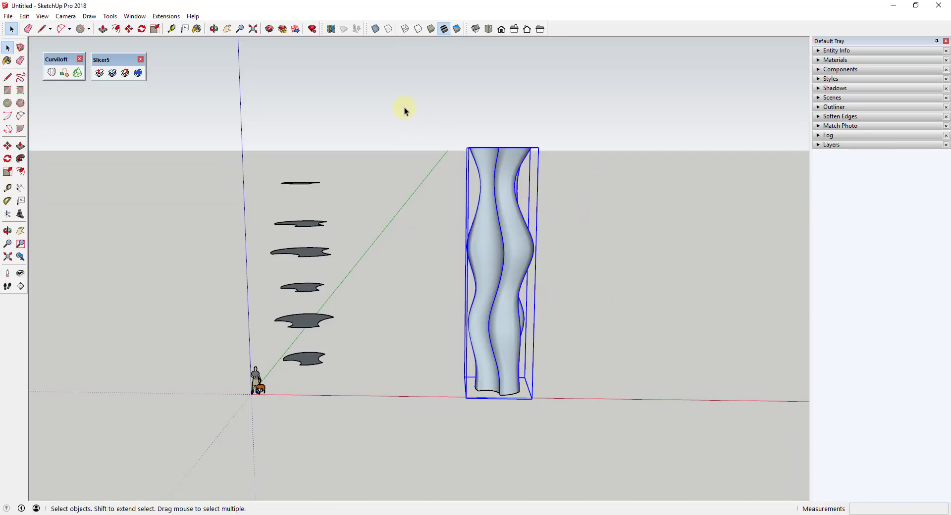
# Reselect the tower group and expand Entity Info to show its 81 entities
pyautogui.rightClick(513, 245)
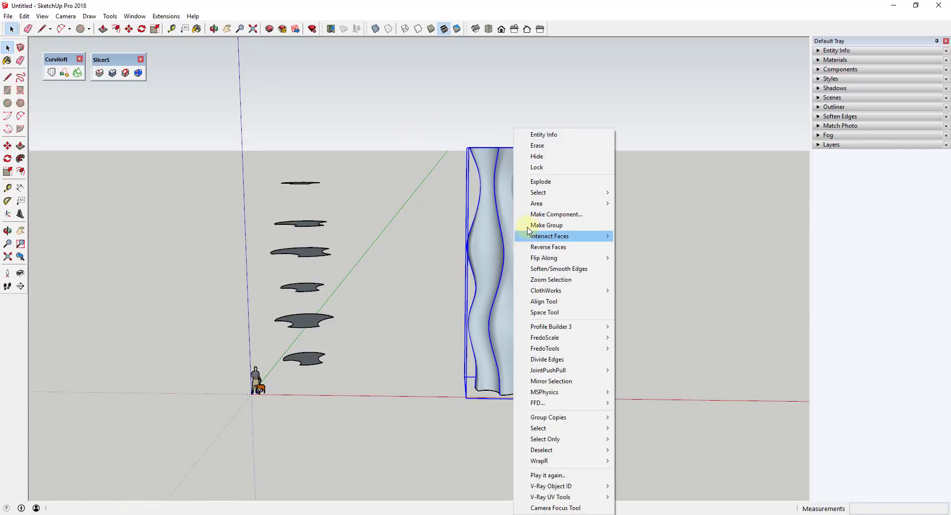
pyautogui.click(444, 187)
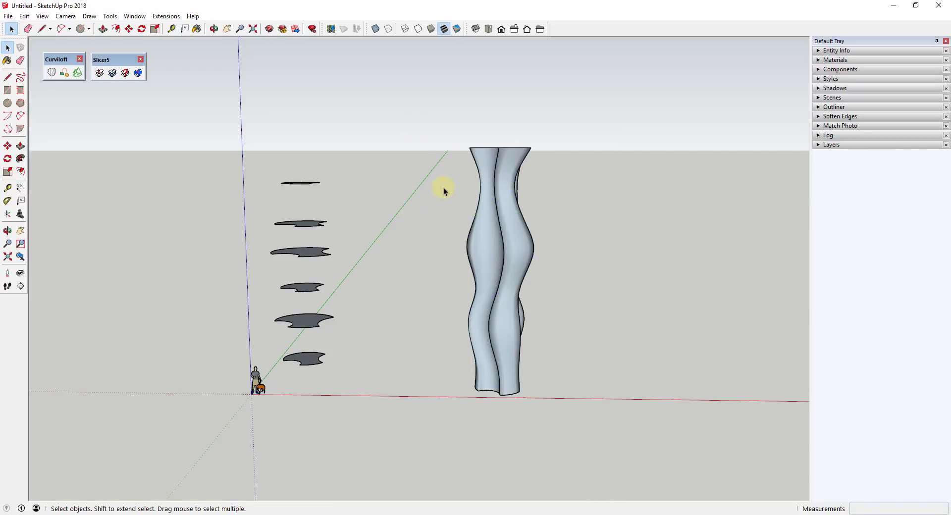
pyautogui.moveTo(444, 187); pyautogui.dragTo(501, 249, button='middle')
pyautogui.click(507, 241)
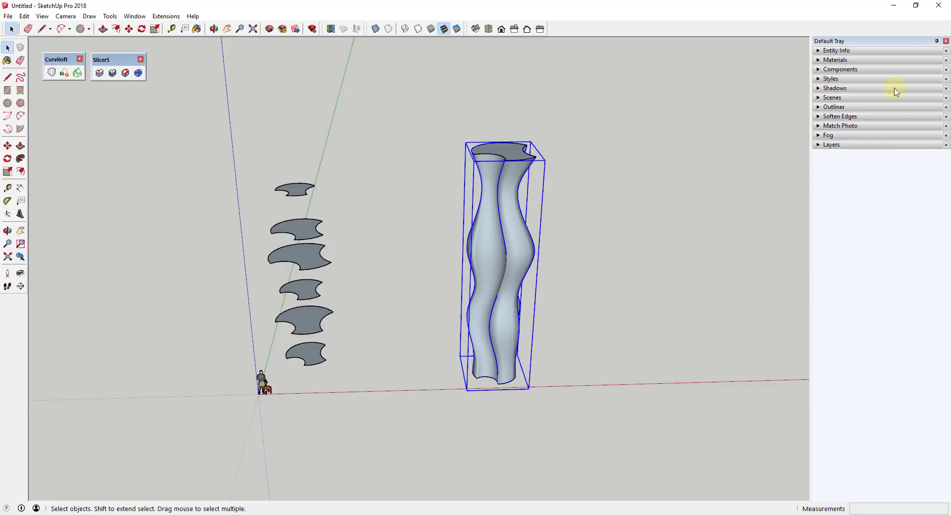
pyautogui.click(823, 52)
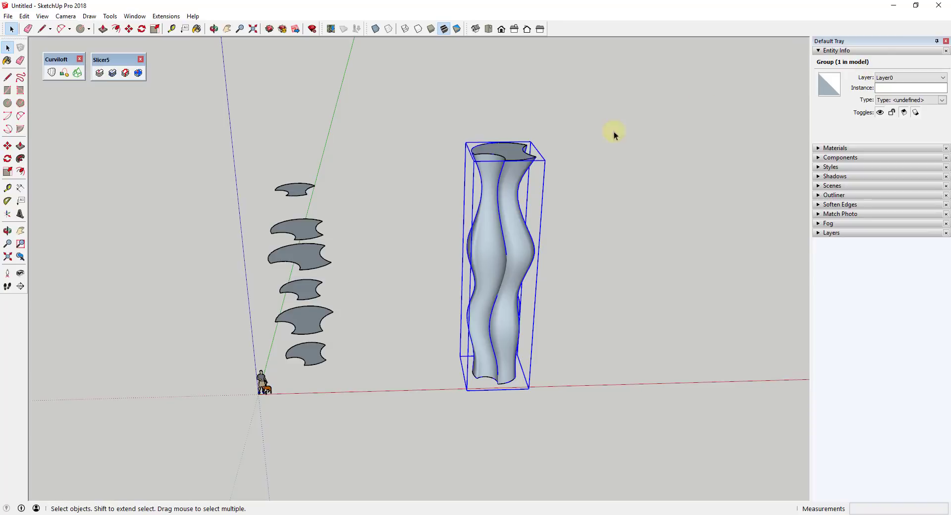
pyautogui.moveTo(424, 95); pyautogui.dragTo(602, 433)
# Explode the tower group into loose mesh faces and edges
pyautogui.tripleClick(518, 248)
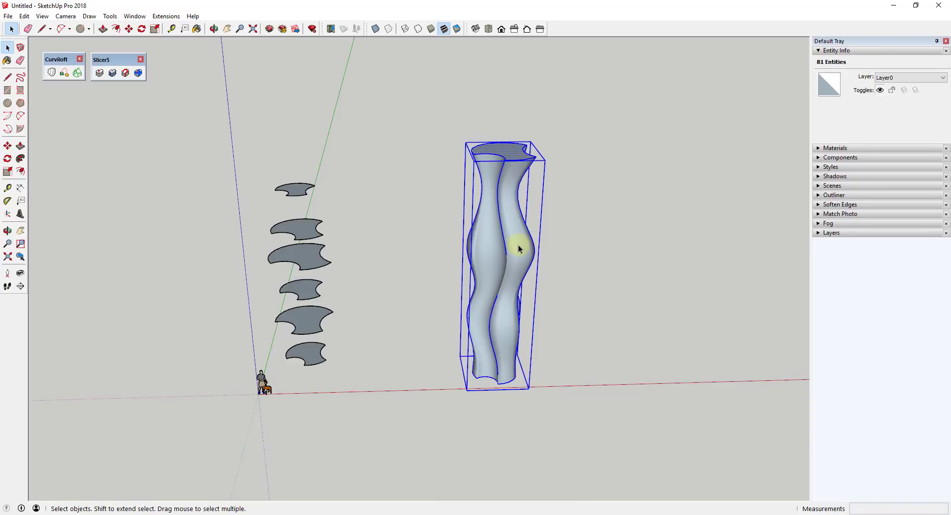
pyautogui.rightClick(518, 249)
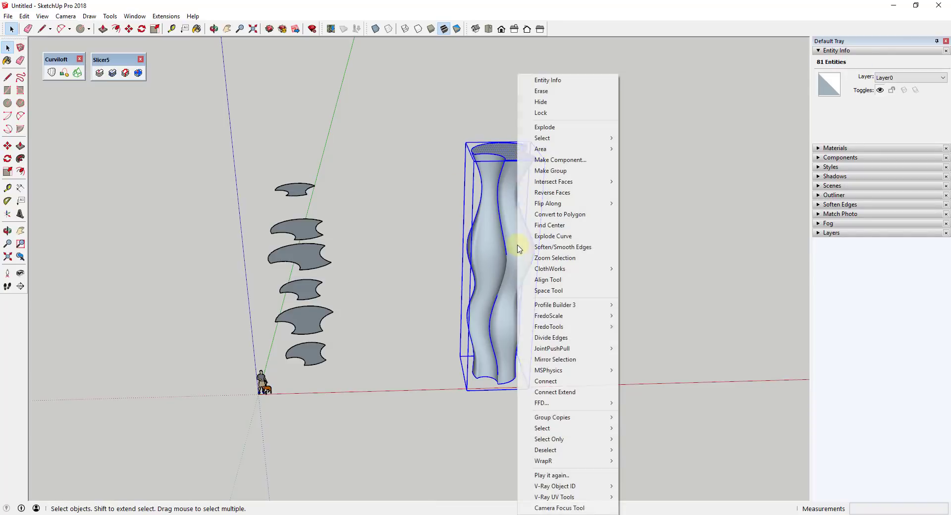
pyautogui.click(556, 129)
pyautogui.moveTo(623, 299); pyautogui.dragTo(535, 243, button='middle')
pyautogui.scroll(2, 535, 244)
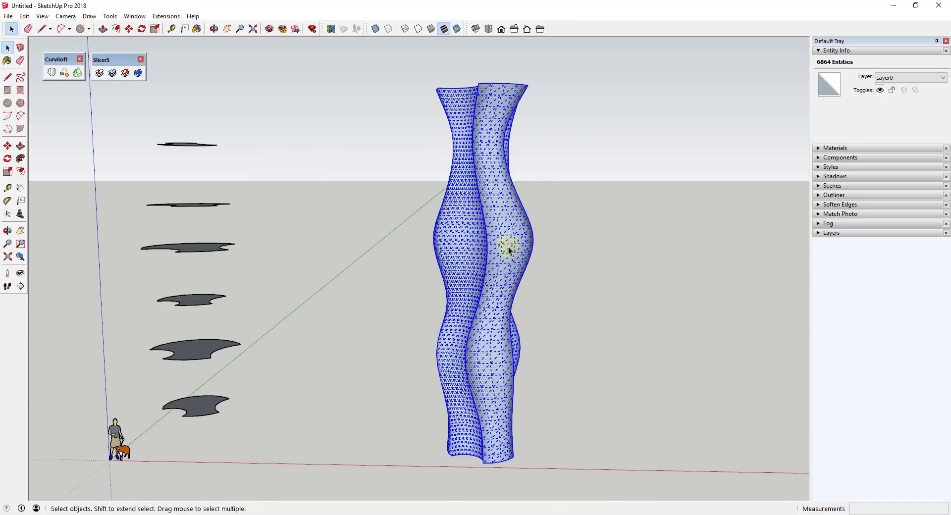
pyautogui.scroll(-4, 508, 246)
pyautogui.moveTo(480, 225); pyautogui.dragTo(504, 371, button='middle')
pyautogui.moveTo(525, 468); pyautogui.dragTo(537, 314)
# Apply a context-menu action to the tower mesh, then window-select the whole loose mesh
pyautogui.press('space')
pyautogui.scroll(5, 477, 161)
pyautogui.rightClick(480, 161)
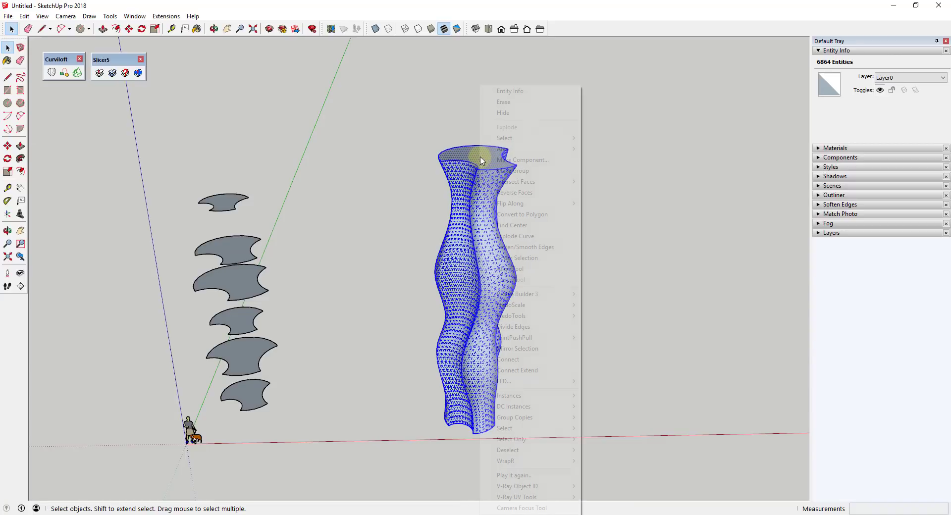
pyautogui.click(495, 189)
pyautogui.moveTo(528, 276)
pyautogui.mouseDown(button='middle')
pyautogui.moveTo(484, 245)
pyautogui.moveTo(522, 361)
pyautogui.moveTo(492, 423)
pyautogui.moveTo(504, 251)
pyautogui.moveTo(525, 393)
pyautogui.moveTo(514, 285)
pyautogui.mouseUp(button='middle')
pyautogui.scroll(-3, 506, 227)
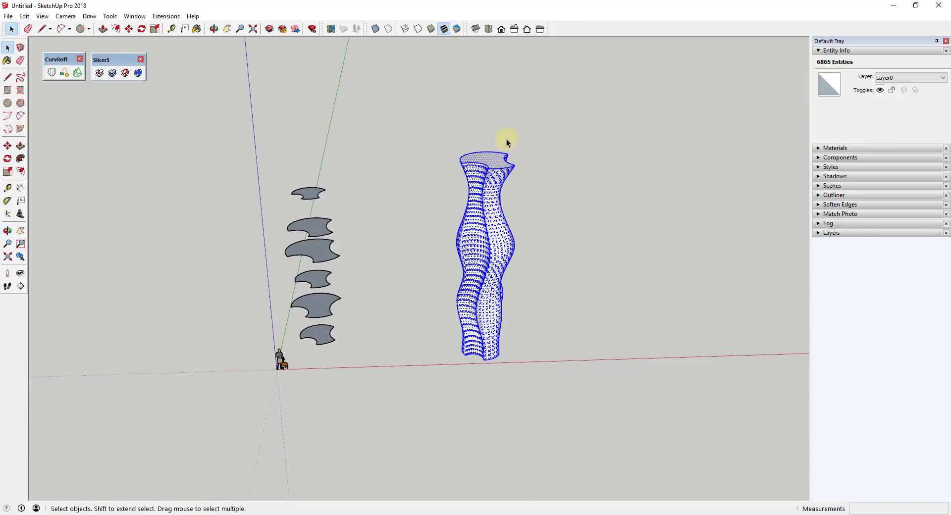
pyautogui.click(507, 251)
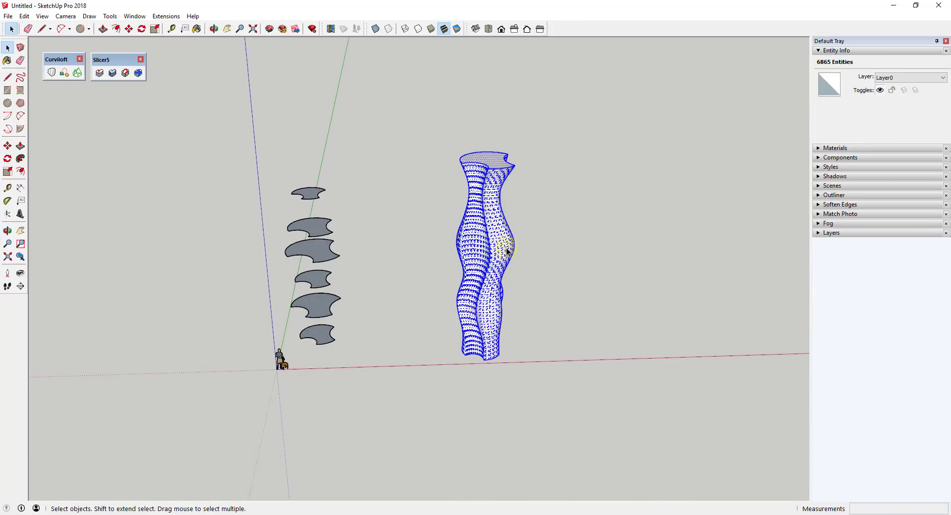
pyautogui.click(543, 249)
pyautogui.moveTo(548, 323); pyautogui.dragTo(550, 257, button='middle')
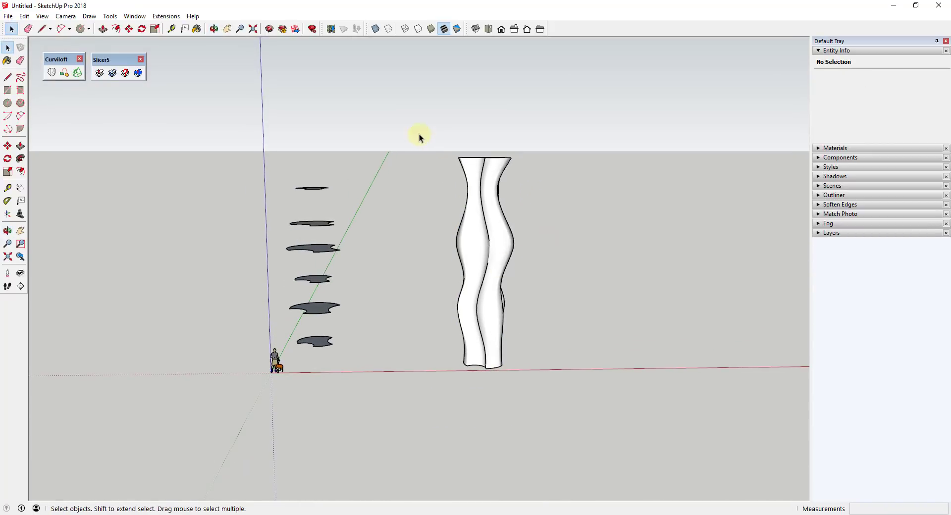
pyautogui.moveTo(416, 131); pyautogui.dragTo(596, 402)
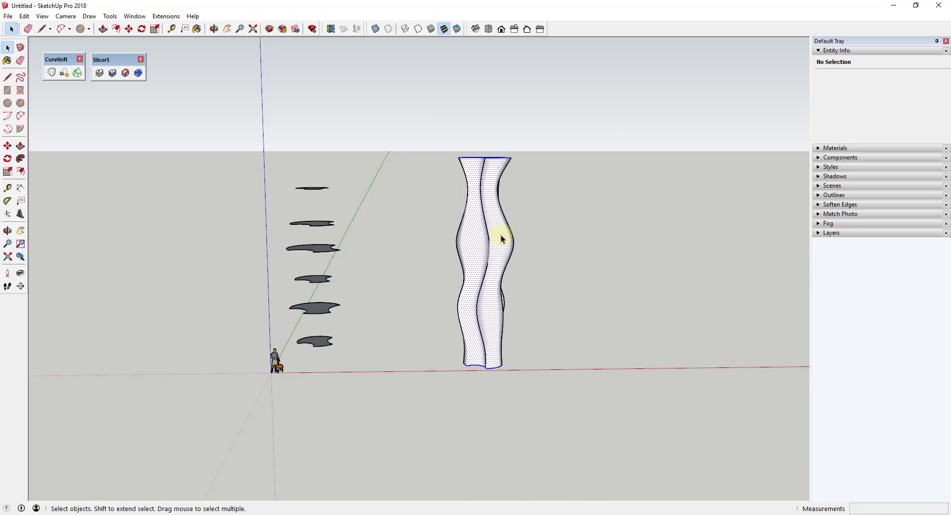
# Group the selected tower mesh into one solid of 4049.392 ft³
pyautogui.rightClick(497, 241)
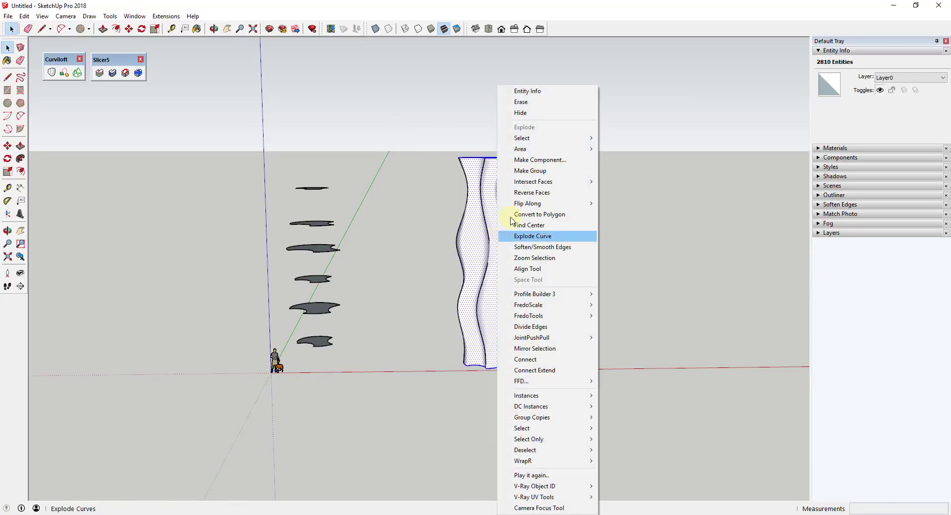
pyautogui.click(529, 175)
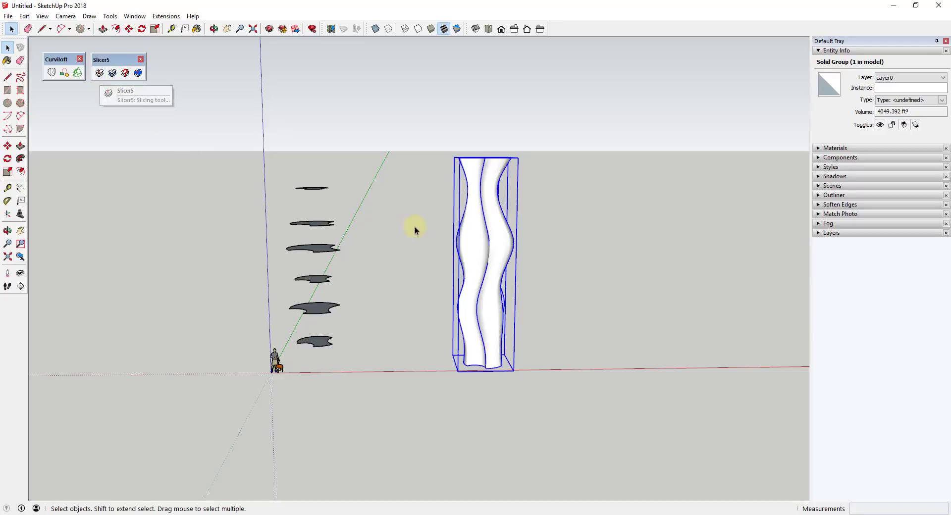
# Copy the solid tower group to the left with Move plus Ctrl, then select the right tower
pyautogui.moveTo(456, 237); pyautogui.dragTo(539, 293, button='middle')
pyautogui.moveTo(566, 324); pyautogui.dragTo(463, 248, button='middle')
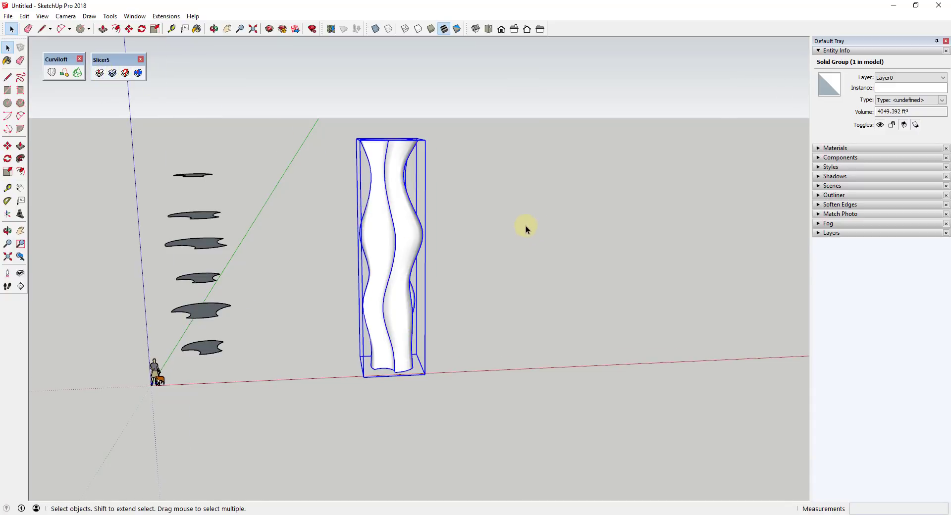
pyautogui.scroll(2, 419, 288)
pyautogui.moveTo(435, 138); pyautogui.dragTo(456, 138, button='middle')
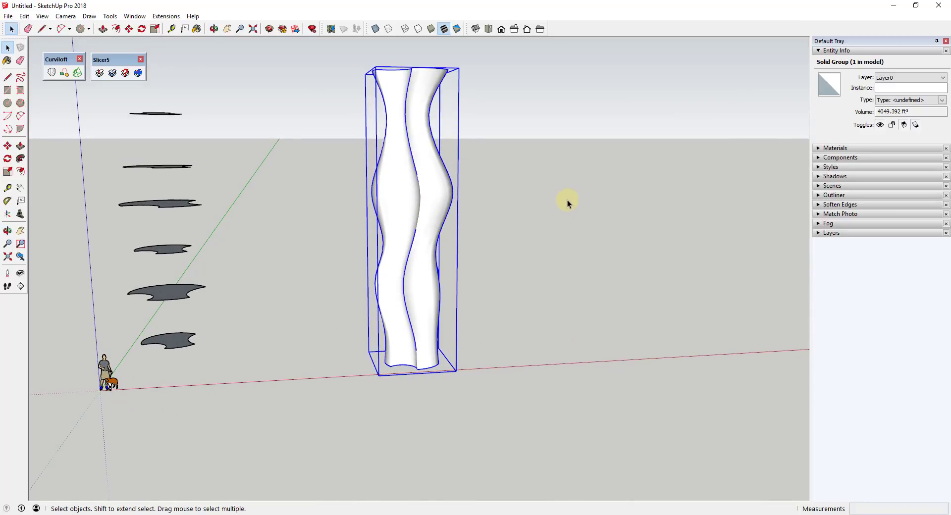
pyautogui.moveTo(465, 169); pyautogui.dragTo(471, 140, button='middle')
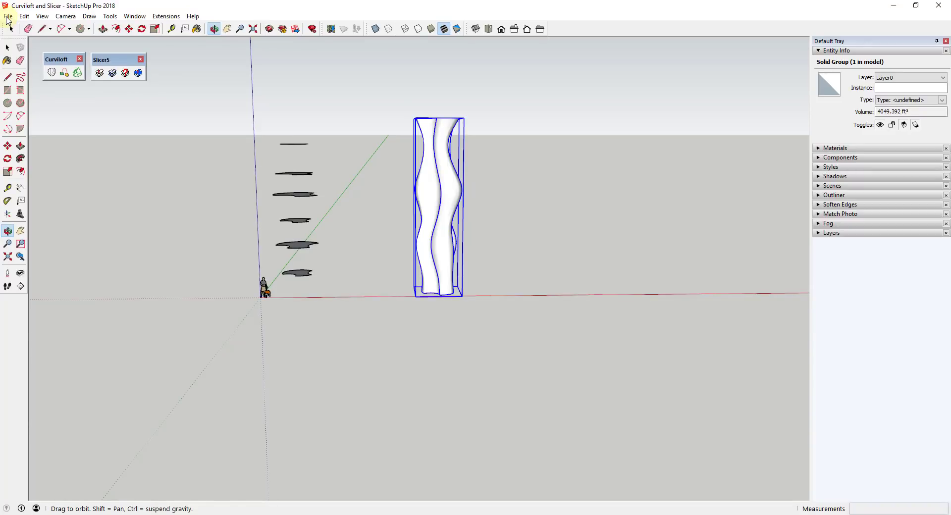
pyautogui.press('m')
pyautogui.click(450, 201)
pyautogui.press('ctrl')
pyautogui.click(369, 133)
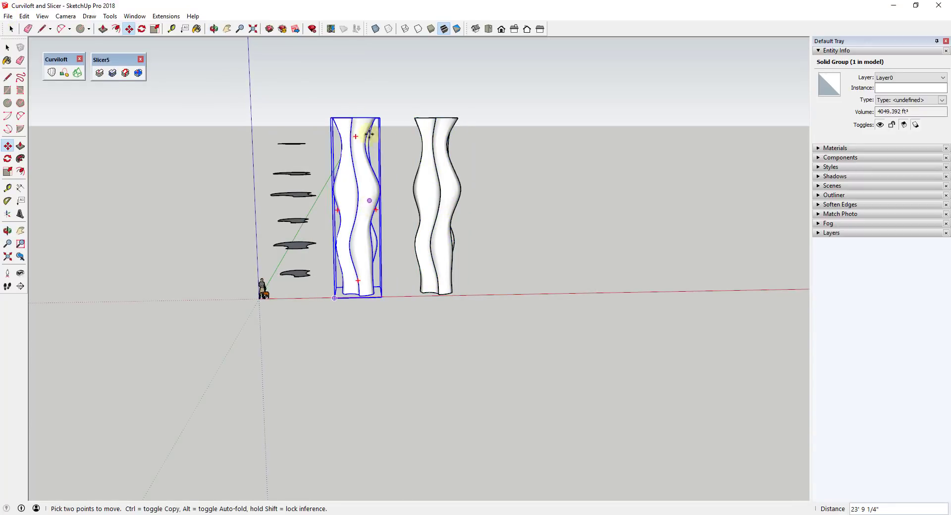
pyautogui.press('space')
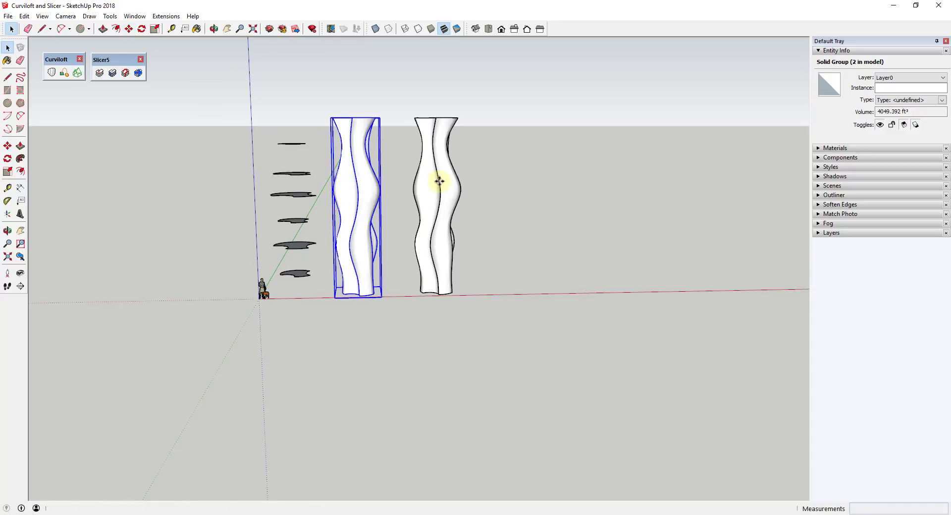
pyautogui.click(438, 188)
pyautogui.scroll(5, 444, 156)
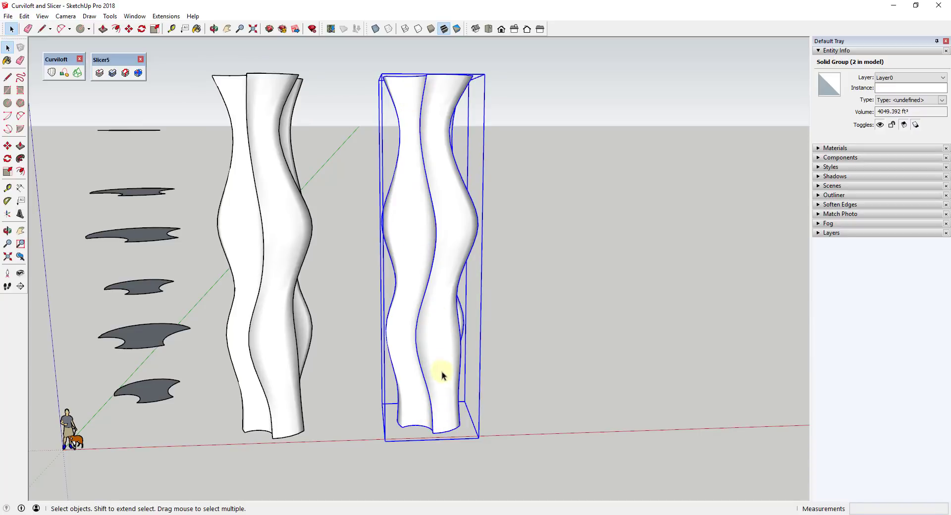
# Measure the right tower's height from base to top with the Tape Measure
pyautogui.click(171, 29)
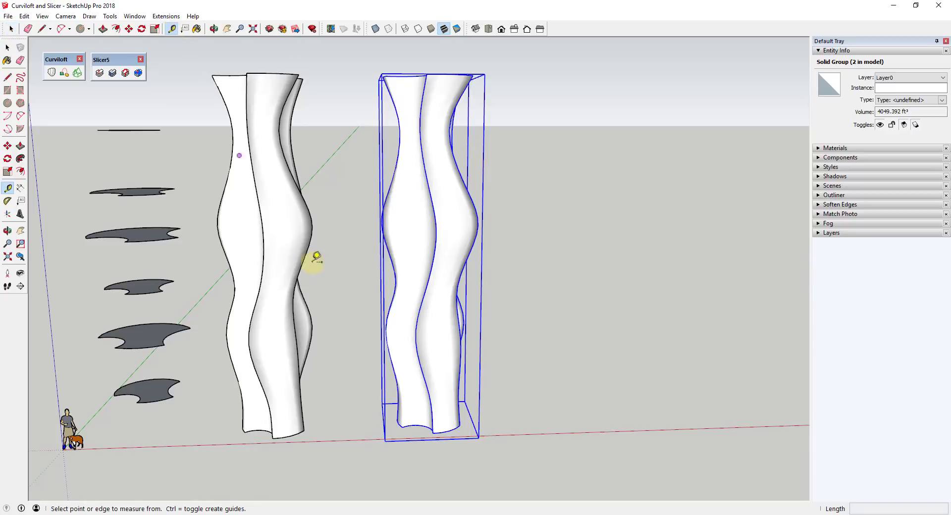
pyautogui.click(419, 425)
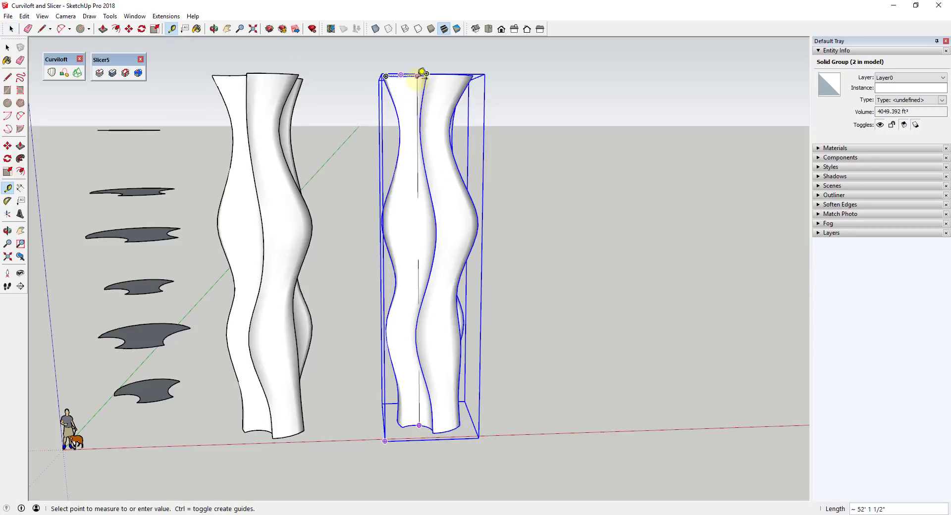
pyautogui.click(422, 75)
pyautogui.press('space')
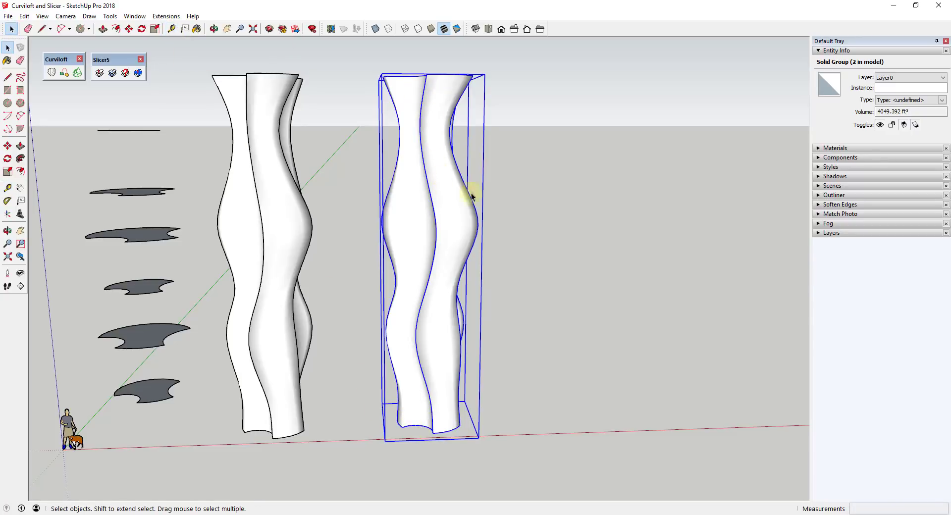
# Slice the right tower with Slicer5 along Z: spacing 1', thickness 2, no references, no flattening
pyautogui.click(99, 75)
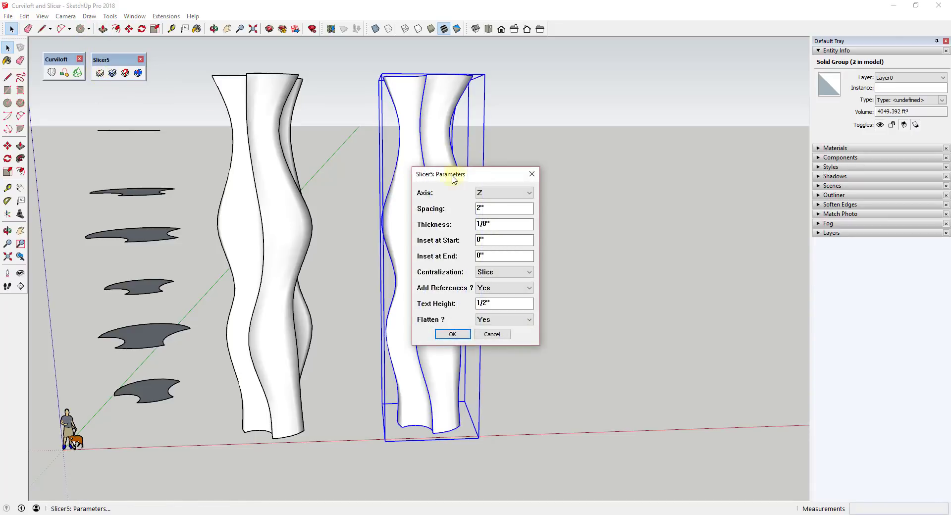
pyautogui.moveTo(465, 180); pyautogui.dragTo(663, 87)
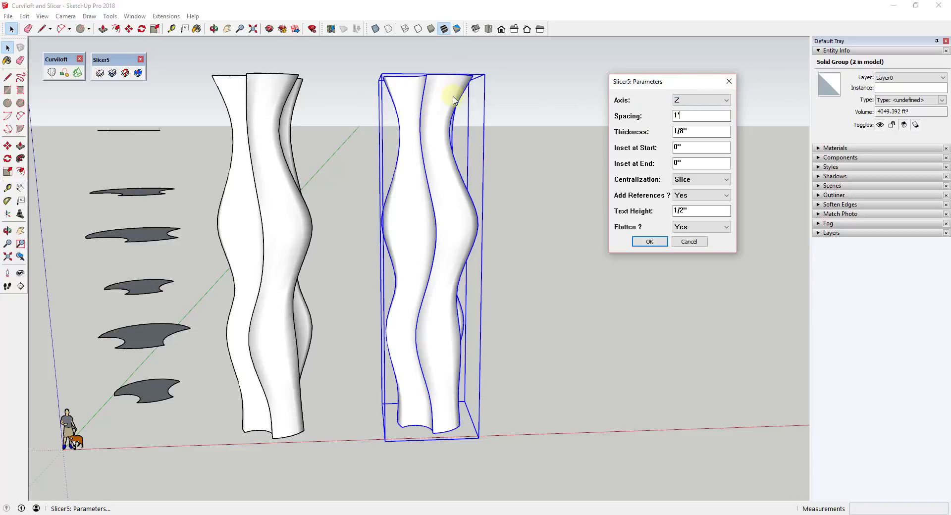
pyautogui.press('Tab')
pyautogui.click(713, 197)
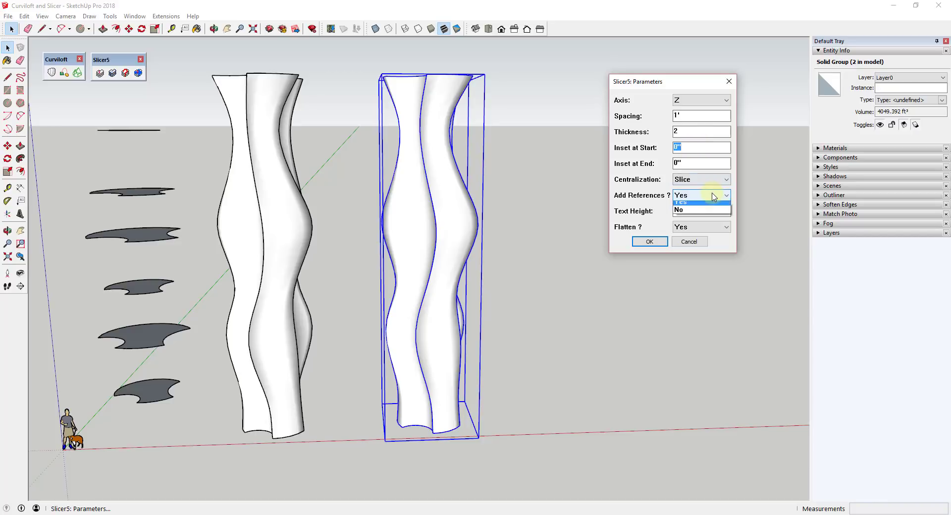
pyautogui.click(691, 212)
pyautogui.click(695, 229)
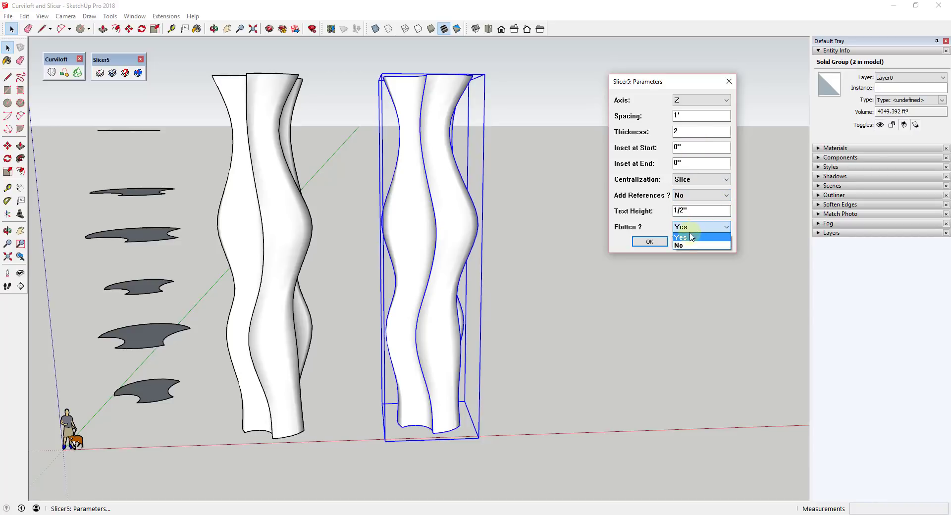
pyautogui.click(679, 244)
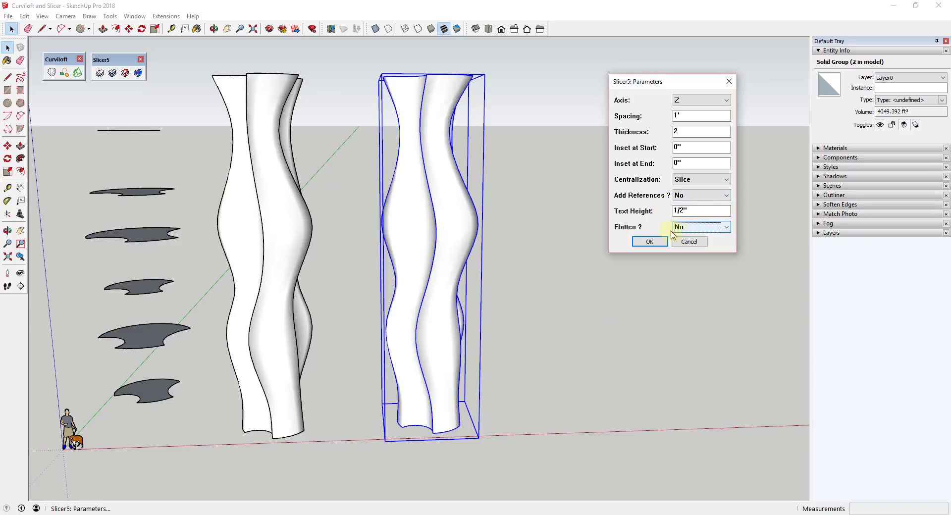
pyautogui.click(648, 243)
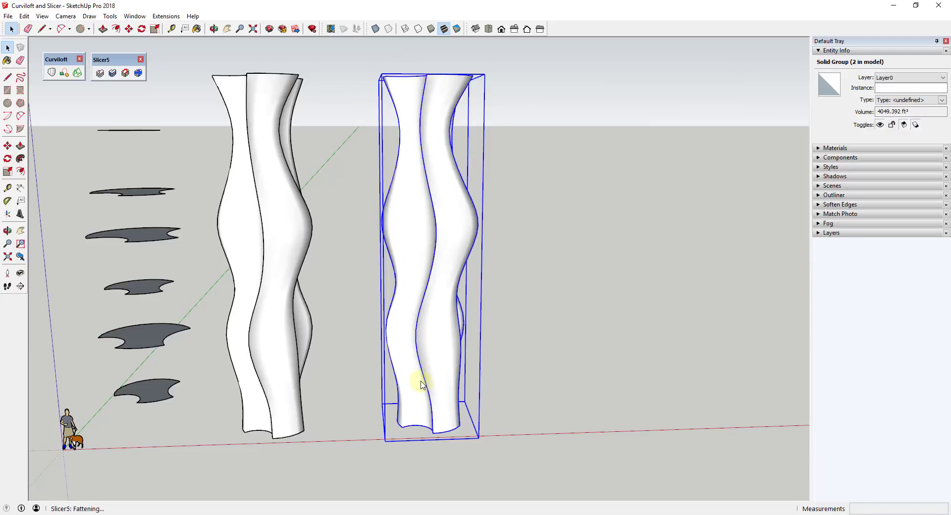
# Inspect the horizontal slice stack, then undo the slicing
pyautogui.moveTo(436, 198); pyautogui.dragTo(472, 183, button='middle')
pyautogui.scroll(4, 451, 192)
pyautogui.scroll(-5, 525, 155)
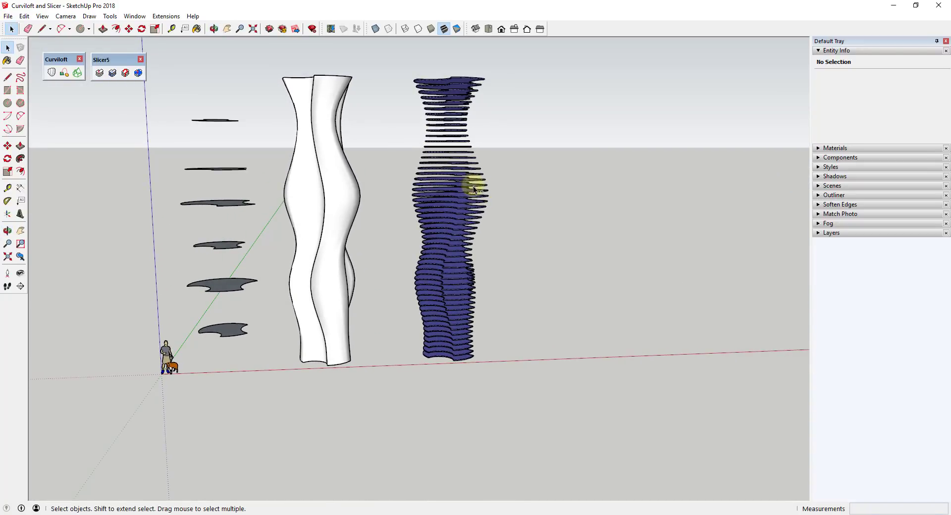
pyautogui.hotkey('ctrl', 'z')
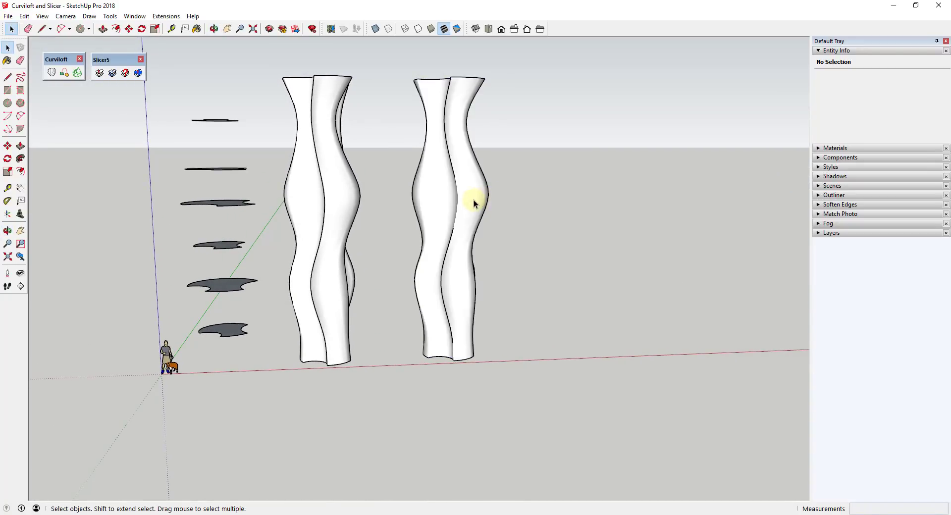
# Start Slicer5 on the right tower with the XZ axis, reaching the 'Z' Slices options
pyautogui.click(446, 195)
pyautogui.click(99, 72)
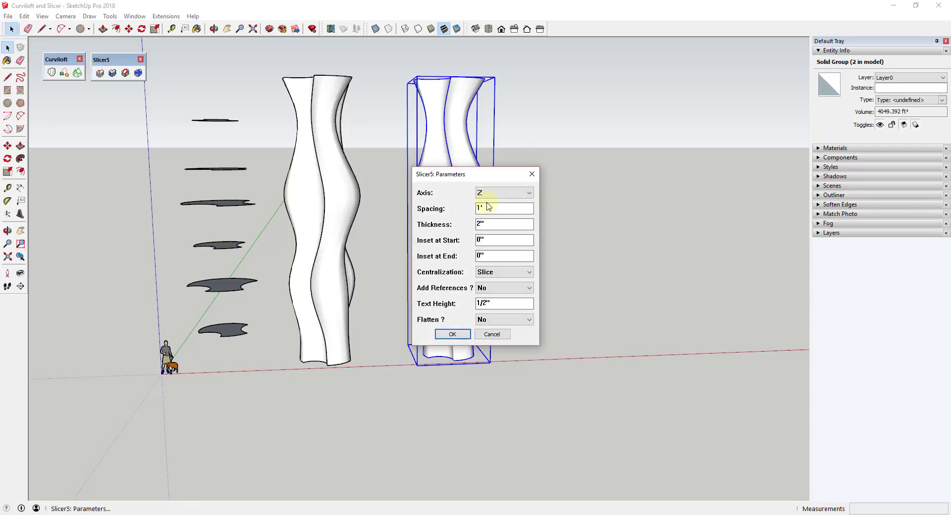
pyautogui.moveTo(490, 174); pyautogui.dragTo(681, 118)
pyautogui.click(686, 138)
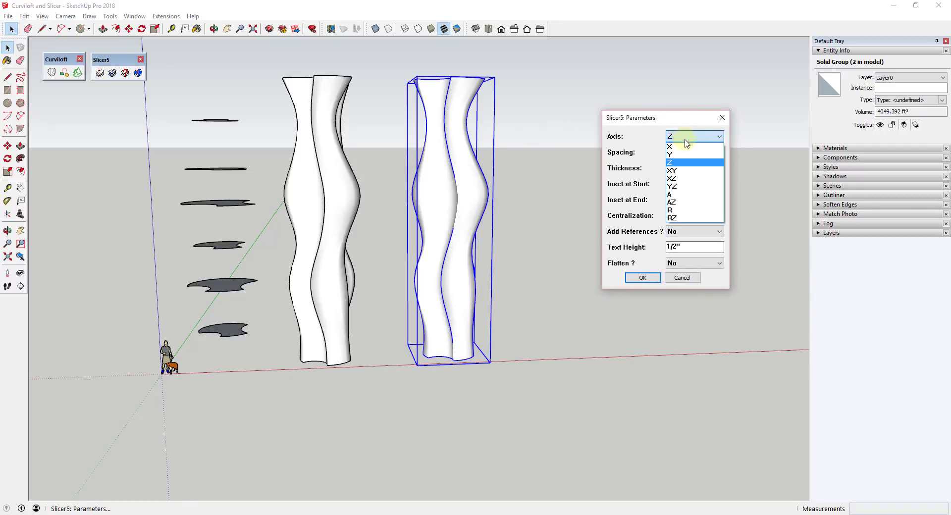
pyautogui.click(681, 178)
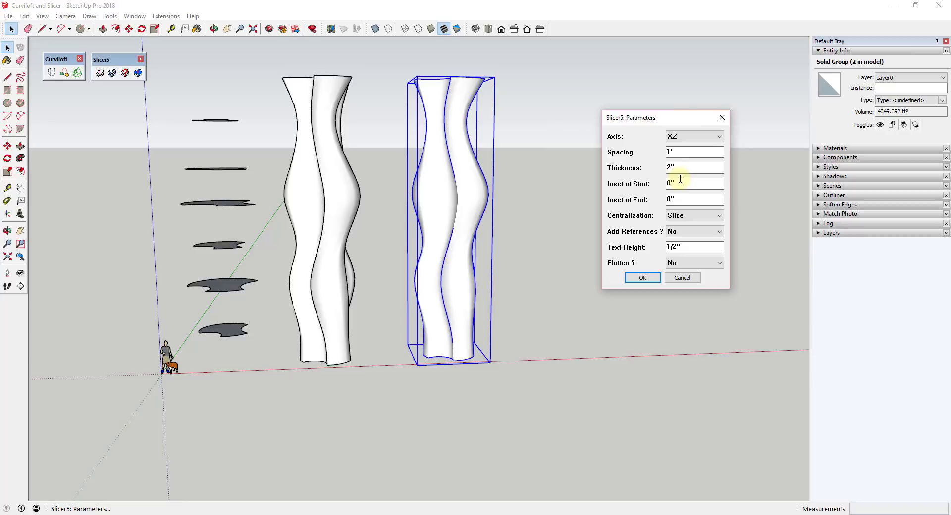
pyautogui.click(639, 278)
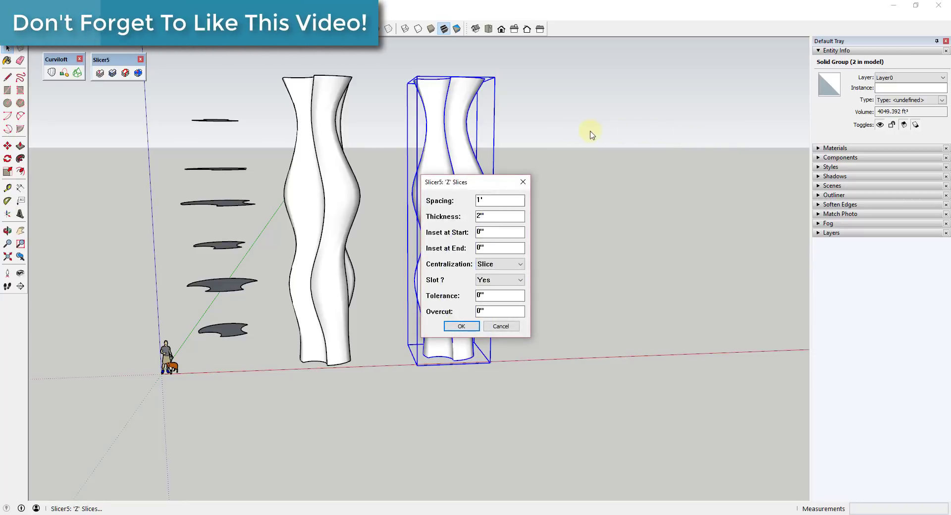
# Accept the slotted Z slices at 1' spacing and 2" thickness, inspect the waffle, then undo it
pyautogui.click(461, 325)
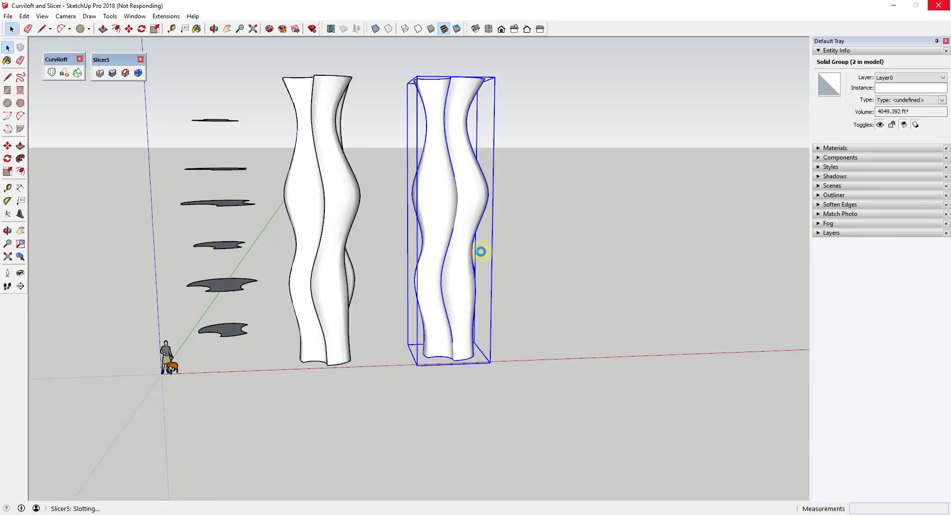
pyautogui.scroll(5, 481, 252)
pyautogui.moveTo(392, 208); pyautogui.dragTo(608, 203, button='middle')
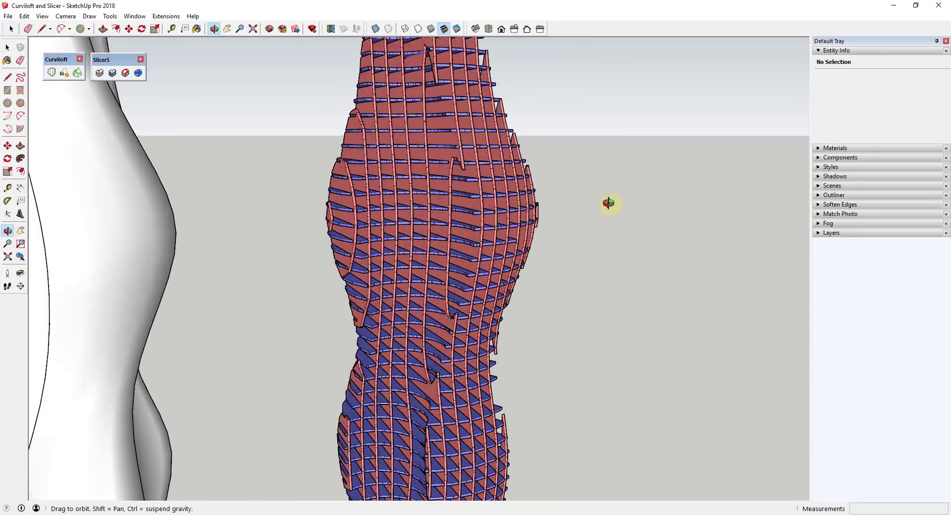
pyautogui.scroll(-10, 545, 193)
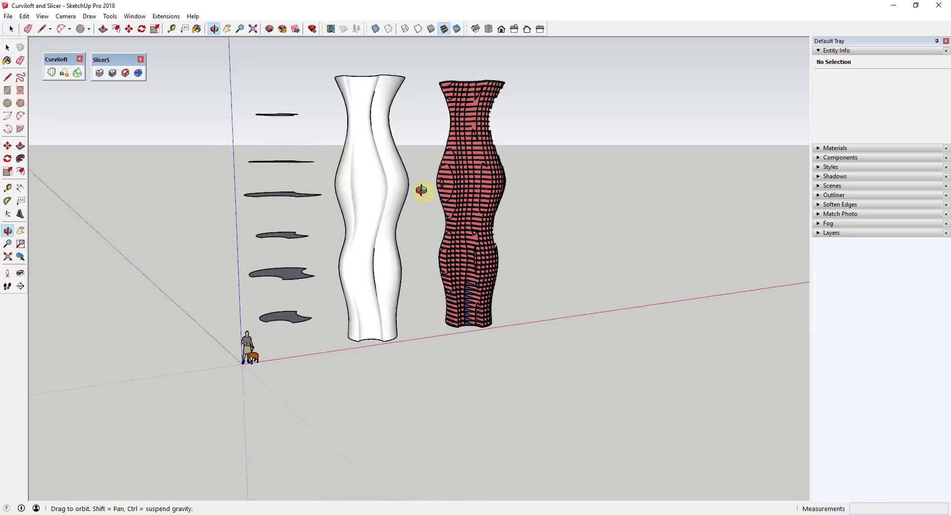
pyautogui.scroll(6, 484, 110)
pyautogui.moveTo(510, 134); pyautogui.dragTo(467, 120, button='middle')
pyautogui.scroll(-6, 467, 244)
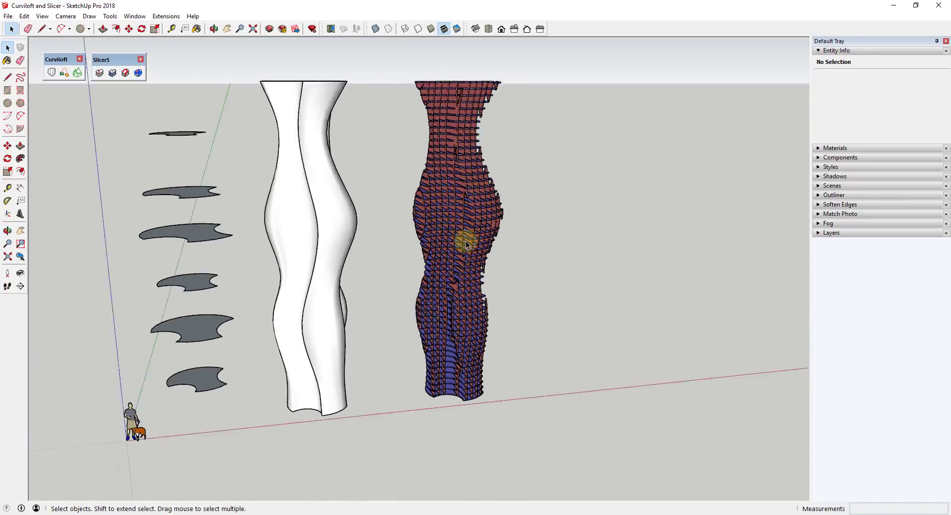
pyautogui.moveTo(467, 244); pyautogui.dragTo(507, 221, button='middle')
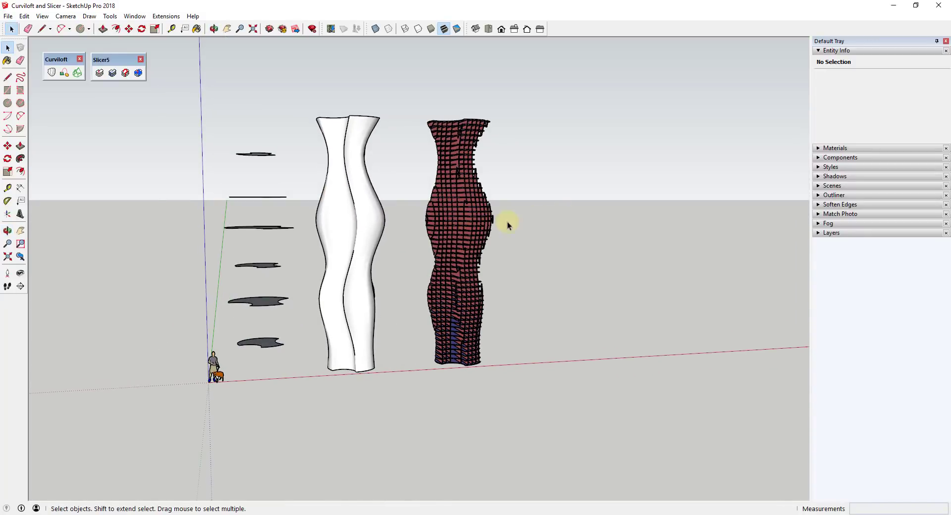
pyautogui.hotkey('ctrl', 'z')
pyautogui.scroll(2, 518, 213)
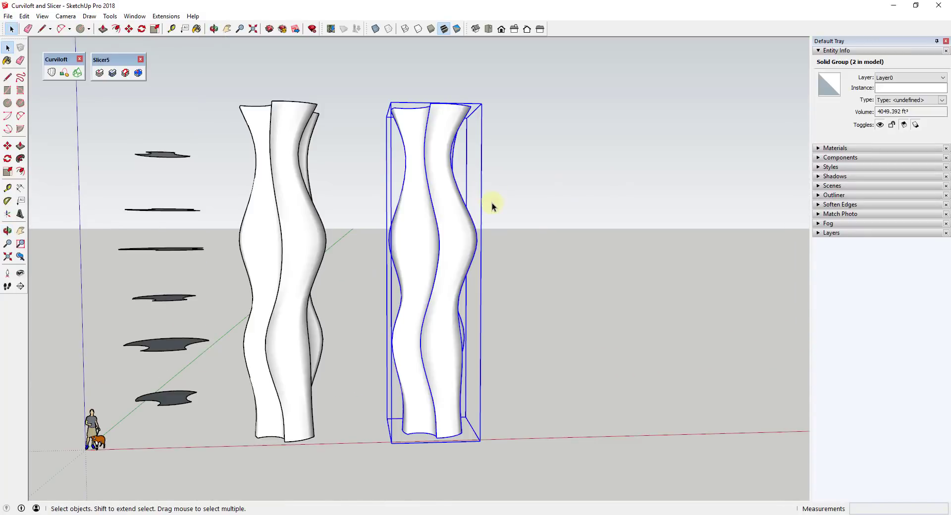
# Slice the right tower with Slicer5 along the Z axis at spacing 4 and 1" thickness
pyautogui.click(99, 73)
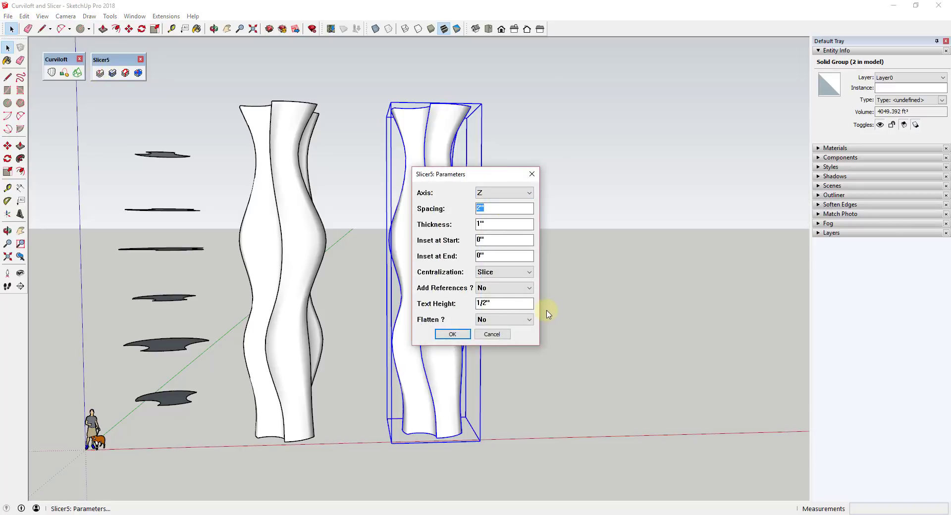
pyautogui.write('4')
pyautogui.press('Tab')
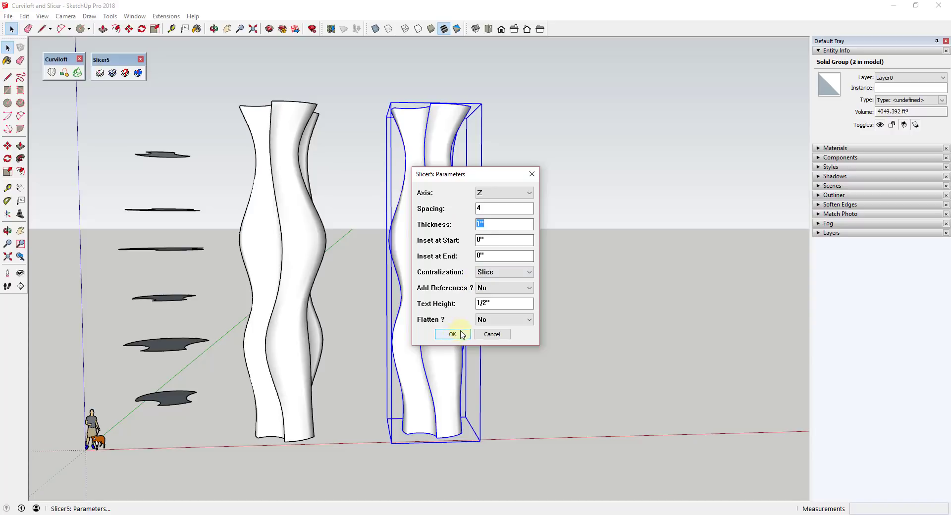
pyautogui.click(444, 335)
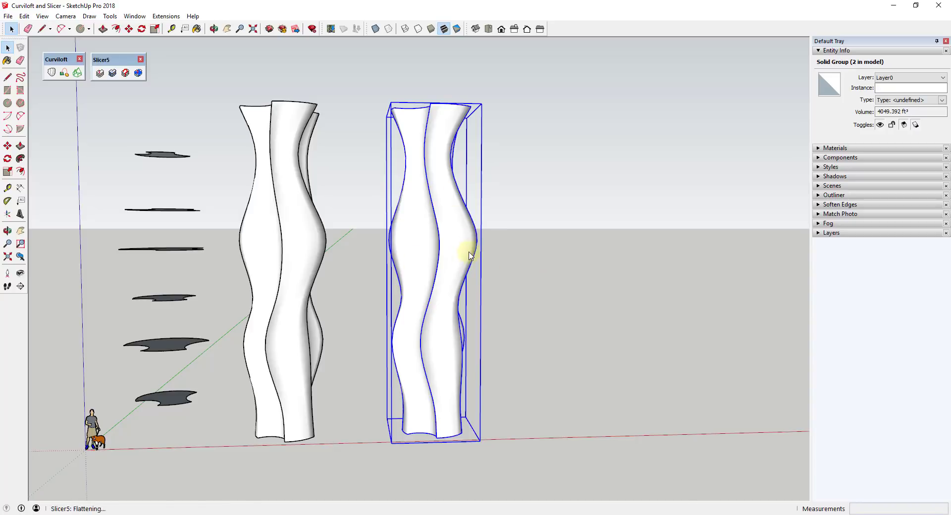
# Orbit around the right tower to inspect the new horizontal slices
pyautogui.scroll(2, 441, 239)
pyautogui.moveTo(445, 236); pyautogui.dragTo(453, 367, button='middle')
pyautogui.scroll(-3, 446, 208)
pyautogui.moveTo(440, 223)
pyautogui.mouseDown(button='middle')
pyautogui.moveTo(540, 199)
pyautogui.moveTo(441, 208)
pyautogui.mouseUp(button='middle')
pyautogui.scroll(3, 441, 208)
pyautogui.scroll(-1, 419, 174)
# Paint the sliced tower group with the Default material
pyautogui.click(419, 173)
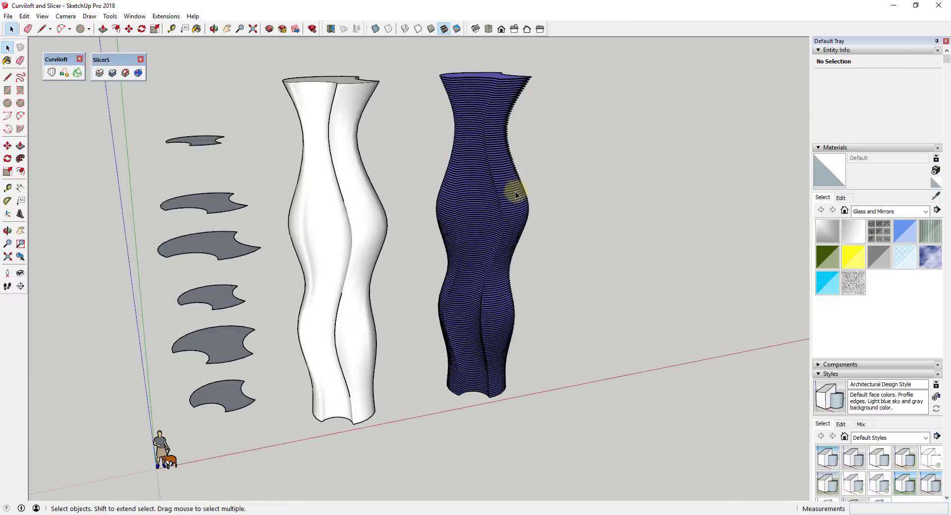
pyautogui.click(512, 191)
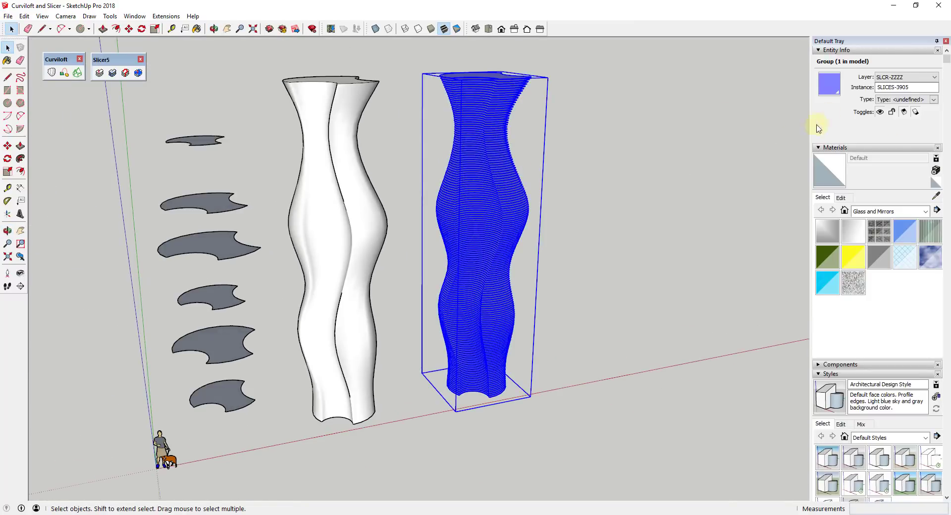
pyautogui.click(825, 175)
pyautogui.scroll(3, 544, 206)
pyautogui.click(492, 163)
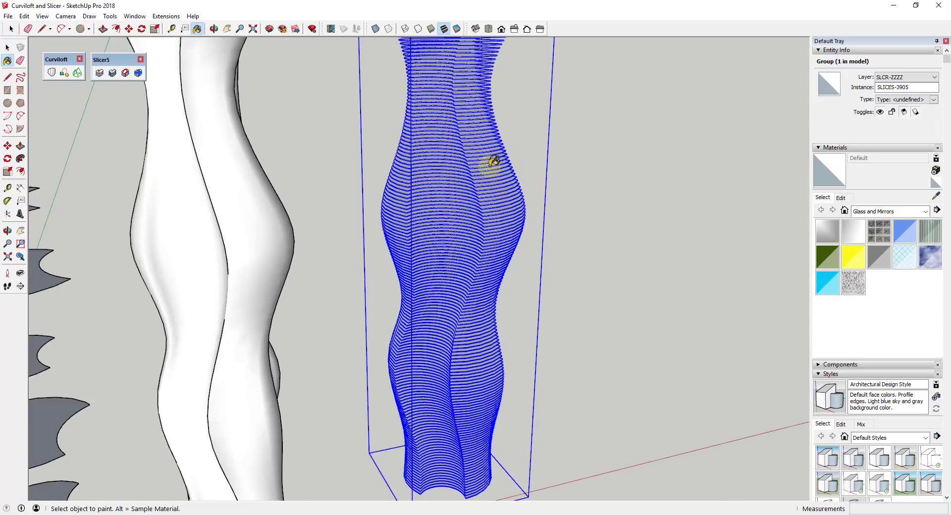
# Orbit in for a close-up of the slabs and expand the Soften Edges panel
pyautogui.moveTo(492, 164); pyautogui.dragTo(501, 201, button='middle')
pyautogui.scroll(-3, 498, 204)
pyautogui.scroll(5, 493, 204)
pyautogui.scroll(2, 495, 203)
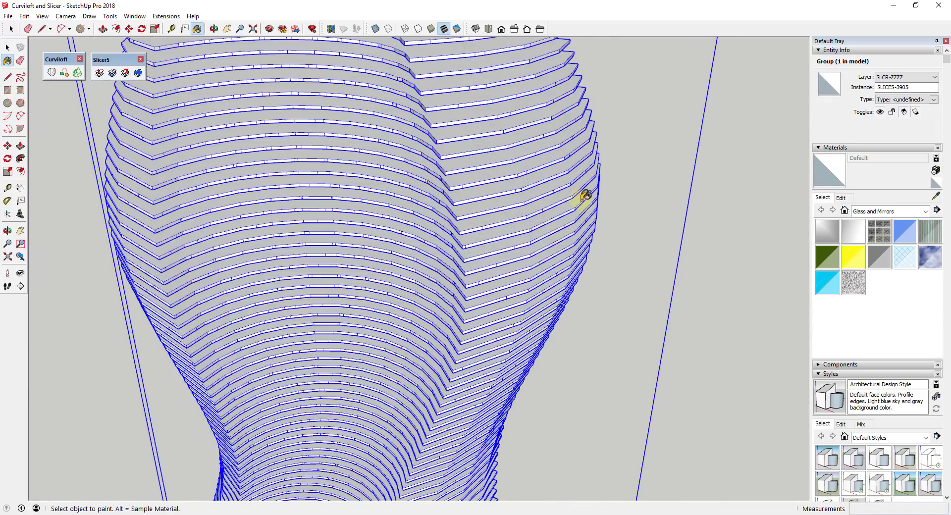
pyautogui.moveTo(579, 198); pyautogui.dragTo(497, 162, button='middle')
pyautogui.press('space')
pyautogui.scroll(3, 496, 165)
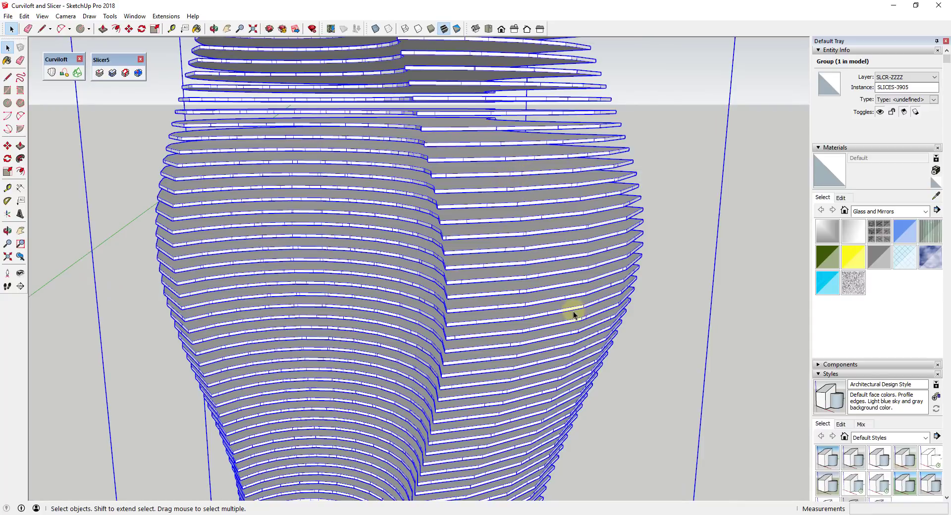
pyautogui.scroll(2, 545, 300)
pyautogui.moveTo(525, 286); pyautogui.dragTo(456, 240, button='middle')
pyautogui.scroll(-3, 453, 240)
pyautogui.scroll(-2, 486, 230)
pyautogui.scroll(-3, 487, 225)
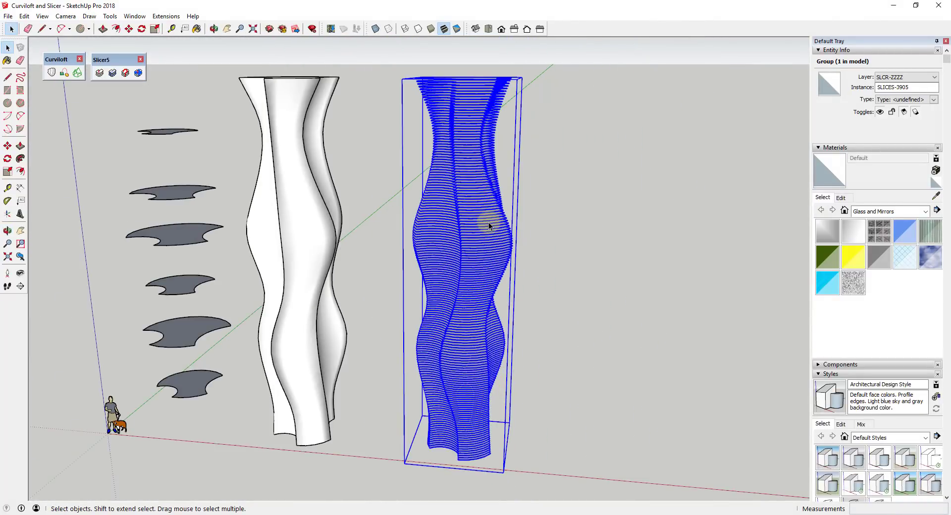
pyautogui.scroll(-3, 852, 325)
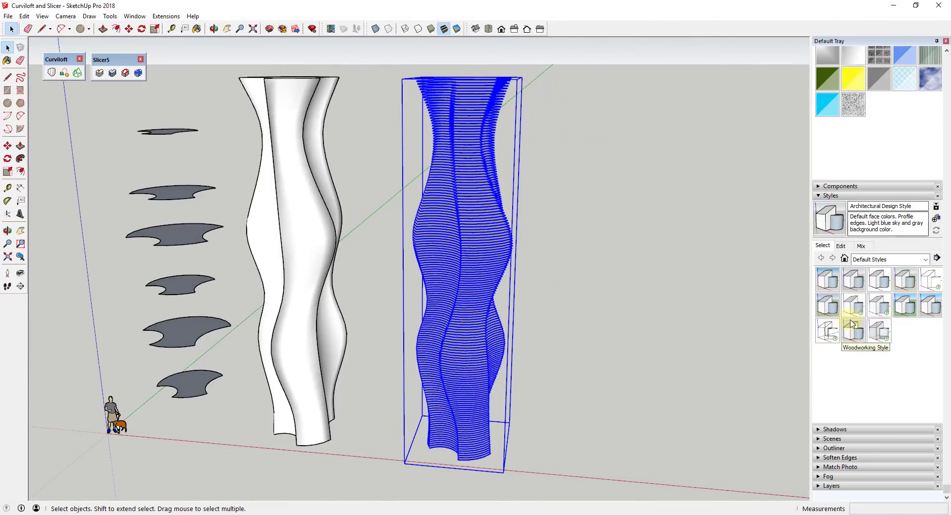
pyautogui.click(818, 459)
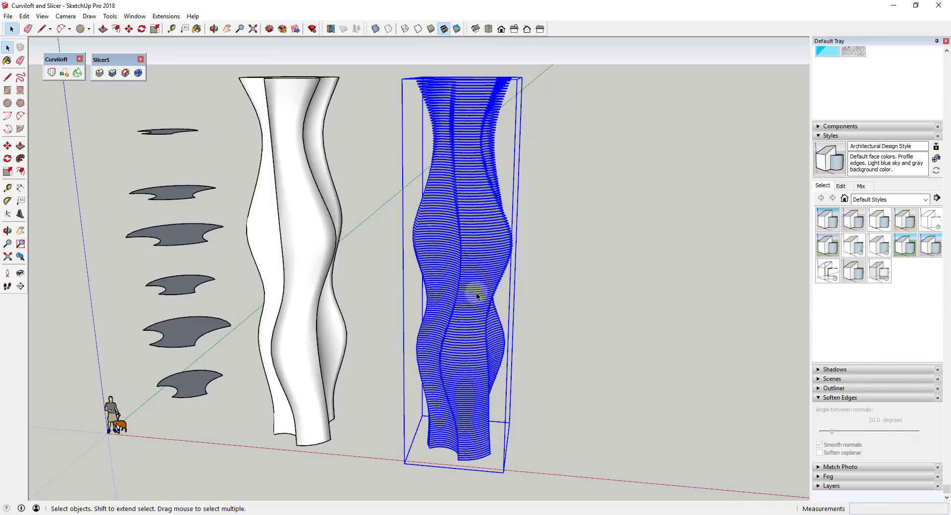
# Enter the slices group and select all of its slab geometry
pyautogui.doubleClick(476, 263)
pyautogui.click(509, 269)
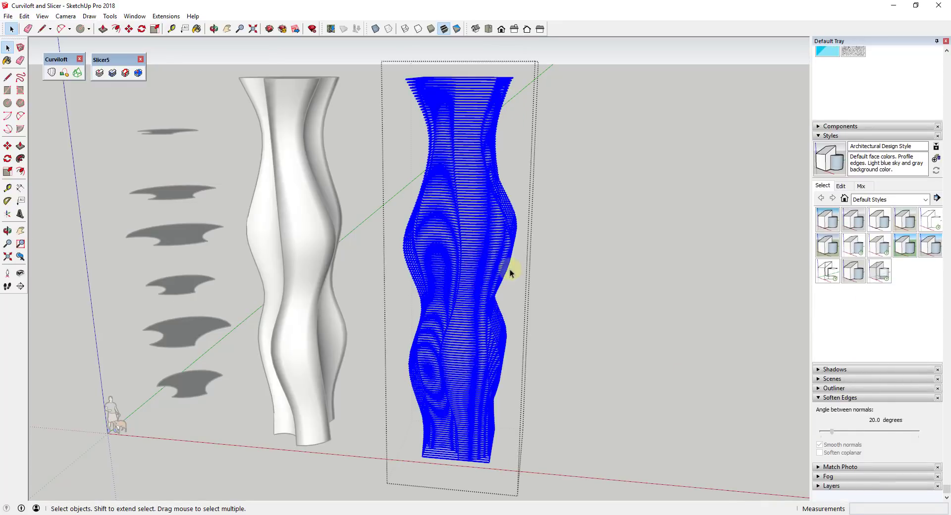
pyautogui.click(483, 243)
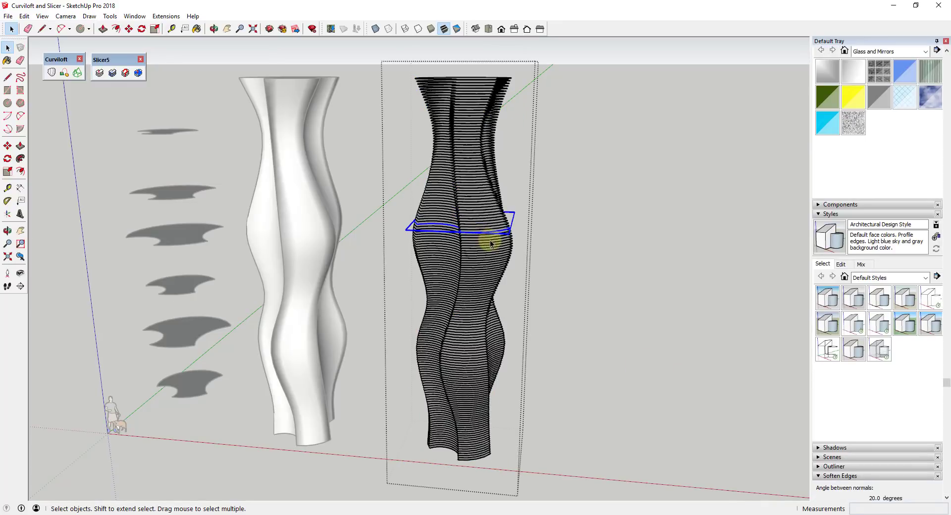
pyautogui.click(489, 242)
pyautogui.scroll(-3, 880, 409)
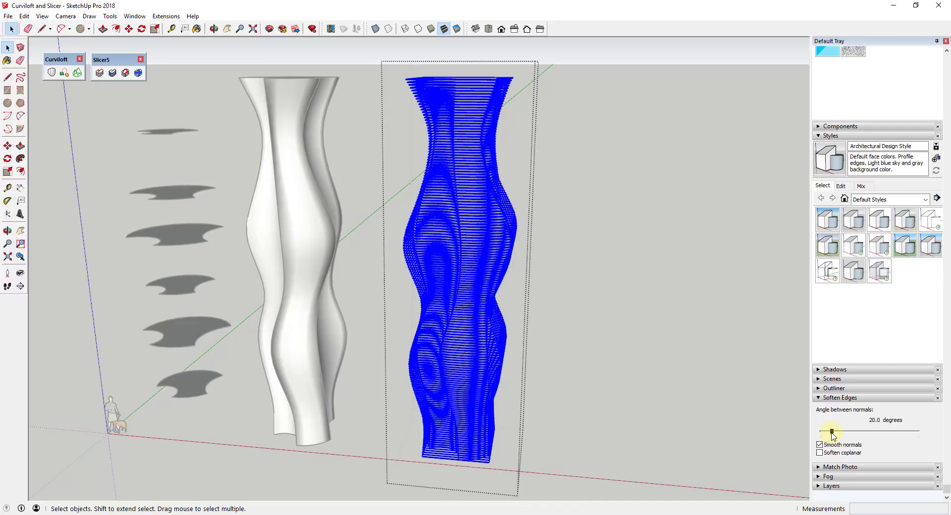
# Soften the slab edges with smooth normals, raising the angle from 34.7° to 47.5°
pyautogui.moveTo(832, 433); pyautogui.dragTo(832, 434)
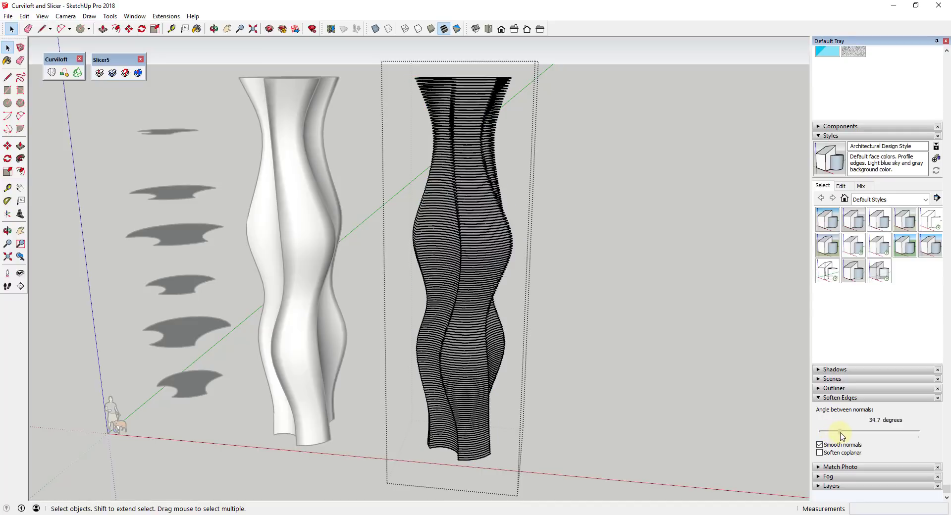
pyautogui.scroll(6, 495, 227)
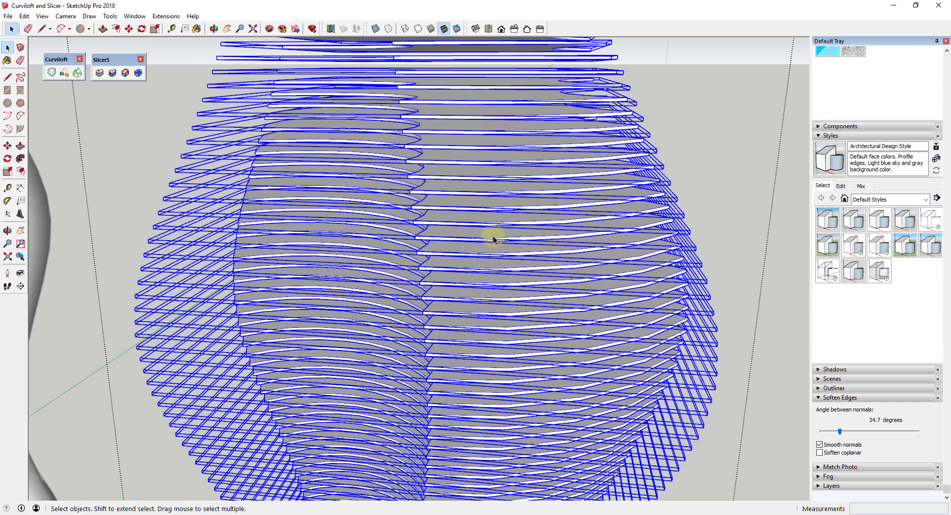
pyautogui.moveTo(494, 239)
pyautogui.mouseDown(button='middle')
pyautogui.moveTo(526, 248)
pyautogui.moveTo(493, 226)
pyautogui.mouseUp(button='middle')
pyautogui.scroll(5, 463, 174)
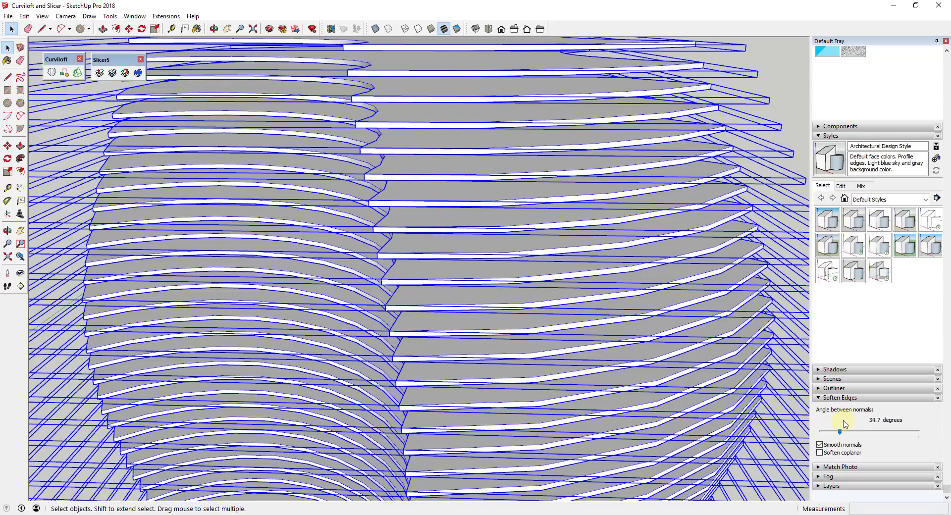
pyautogui.moveTo(841, 436)
pyautogui.mouseDown()
pyautogui.moveTo(823, 438)
pyautogui.moveTo(835, 439)
pyautogui.mouseUp()
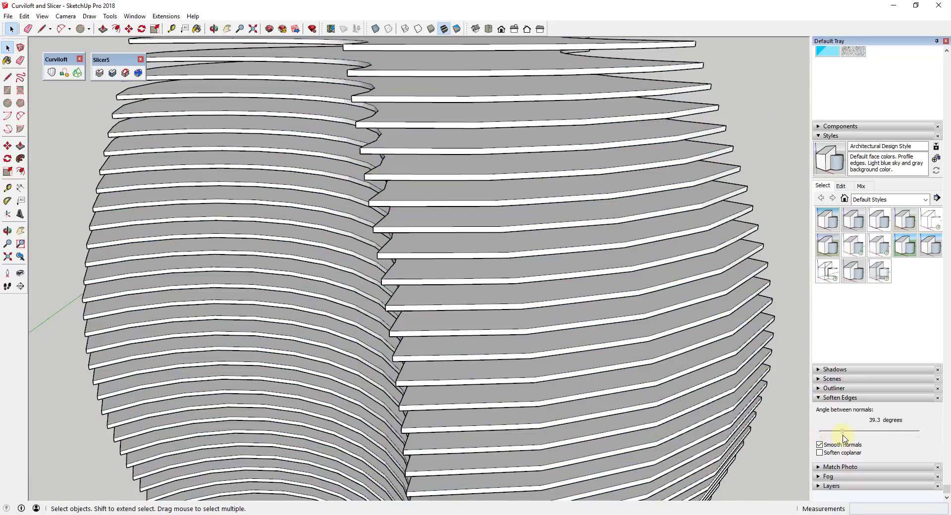
pyautogui.scroll(-15, 611, 261)
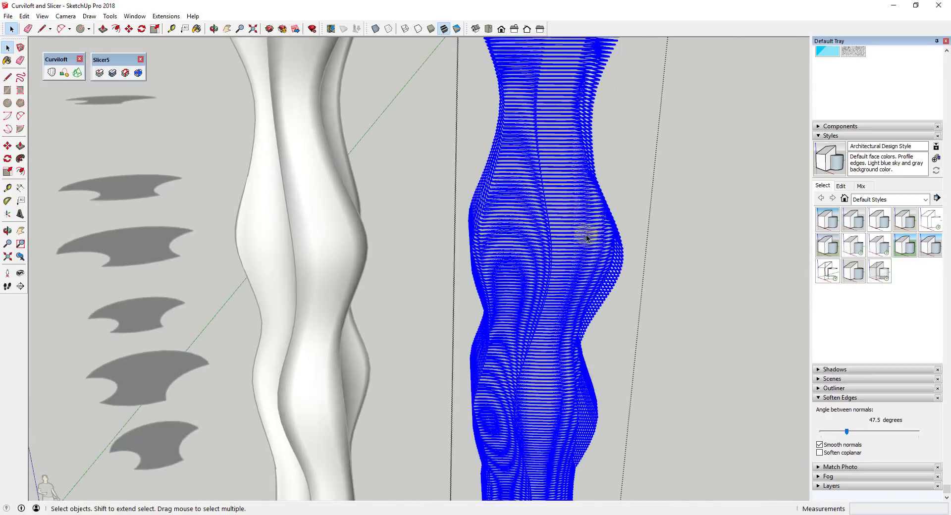